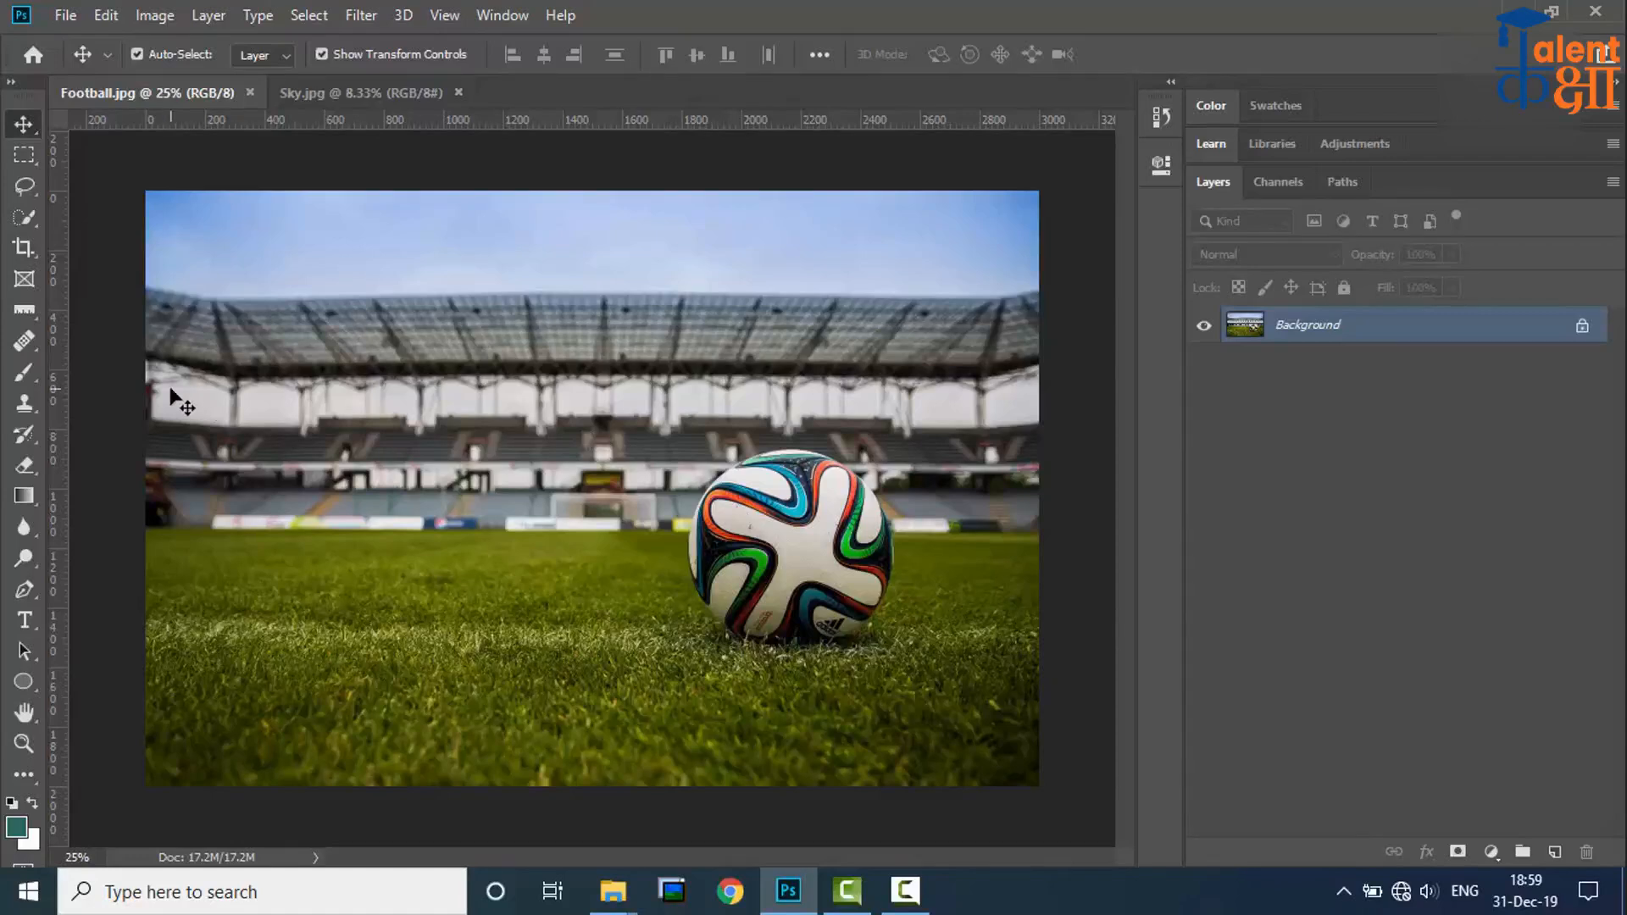
click(24, 188)
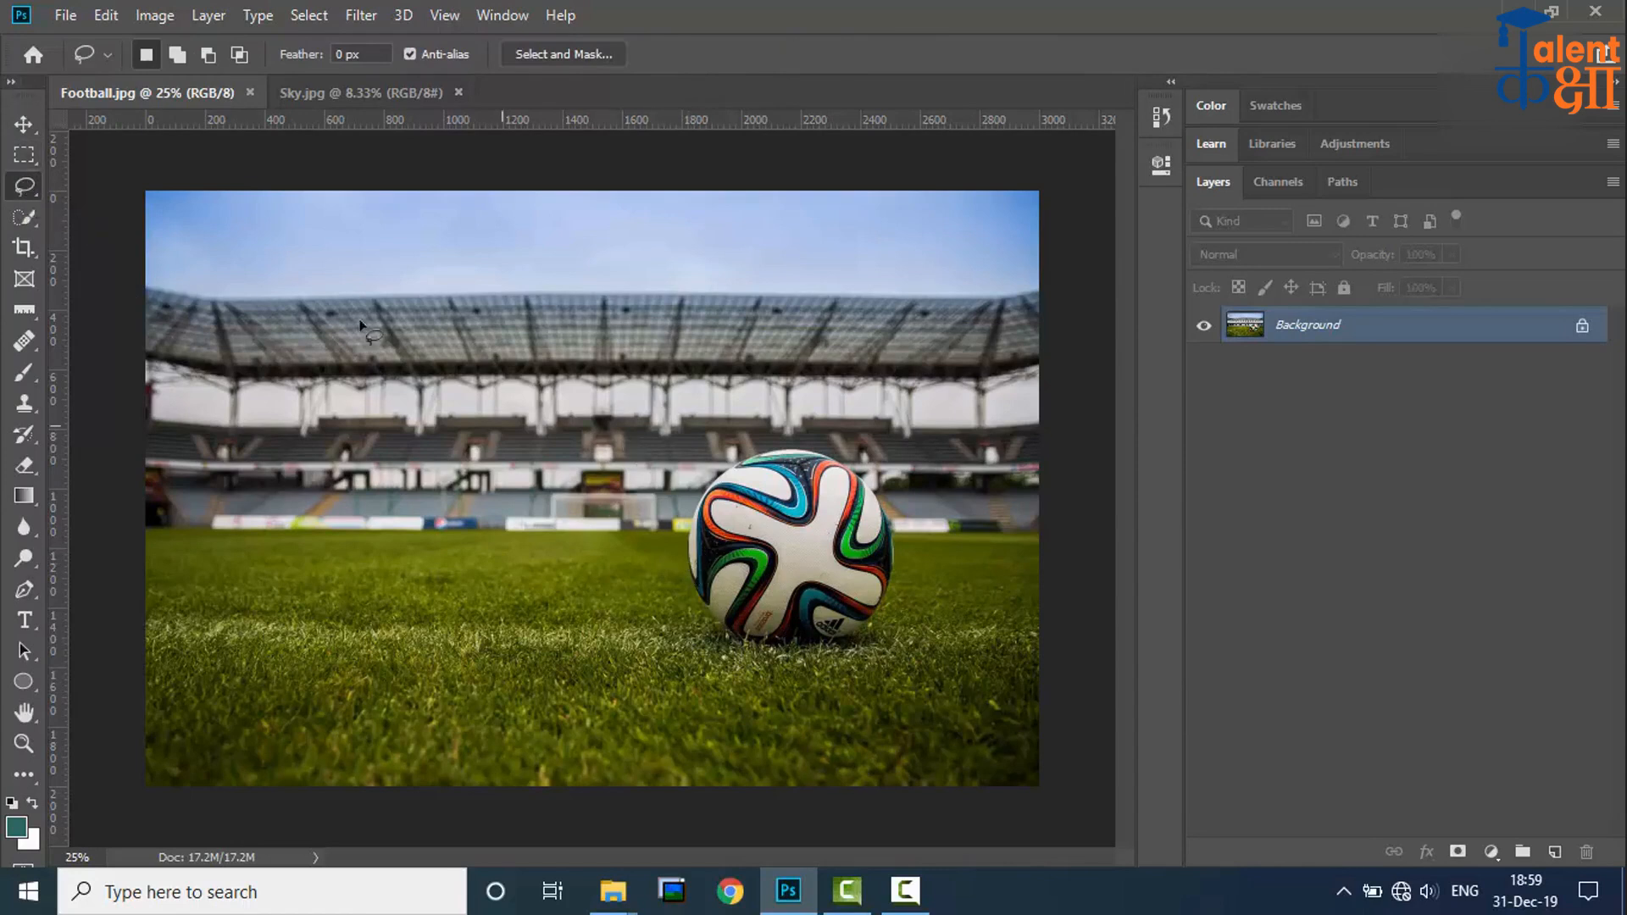
right_click(25, 180)
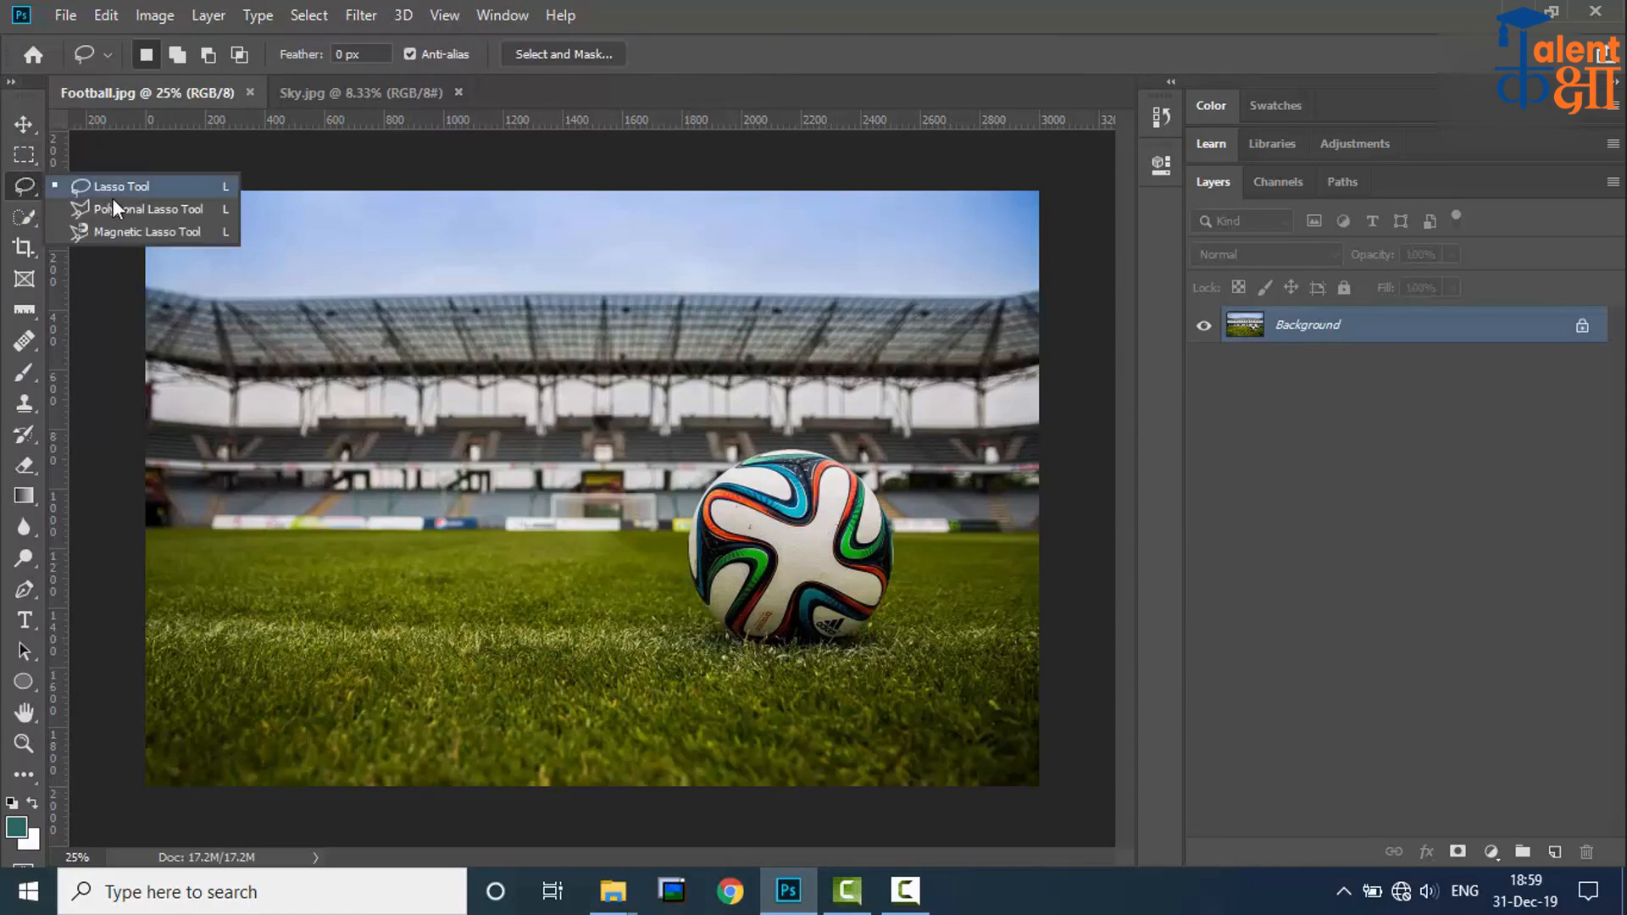
click(136, 238)
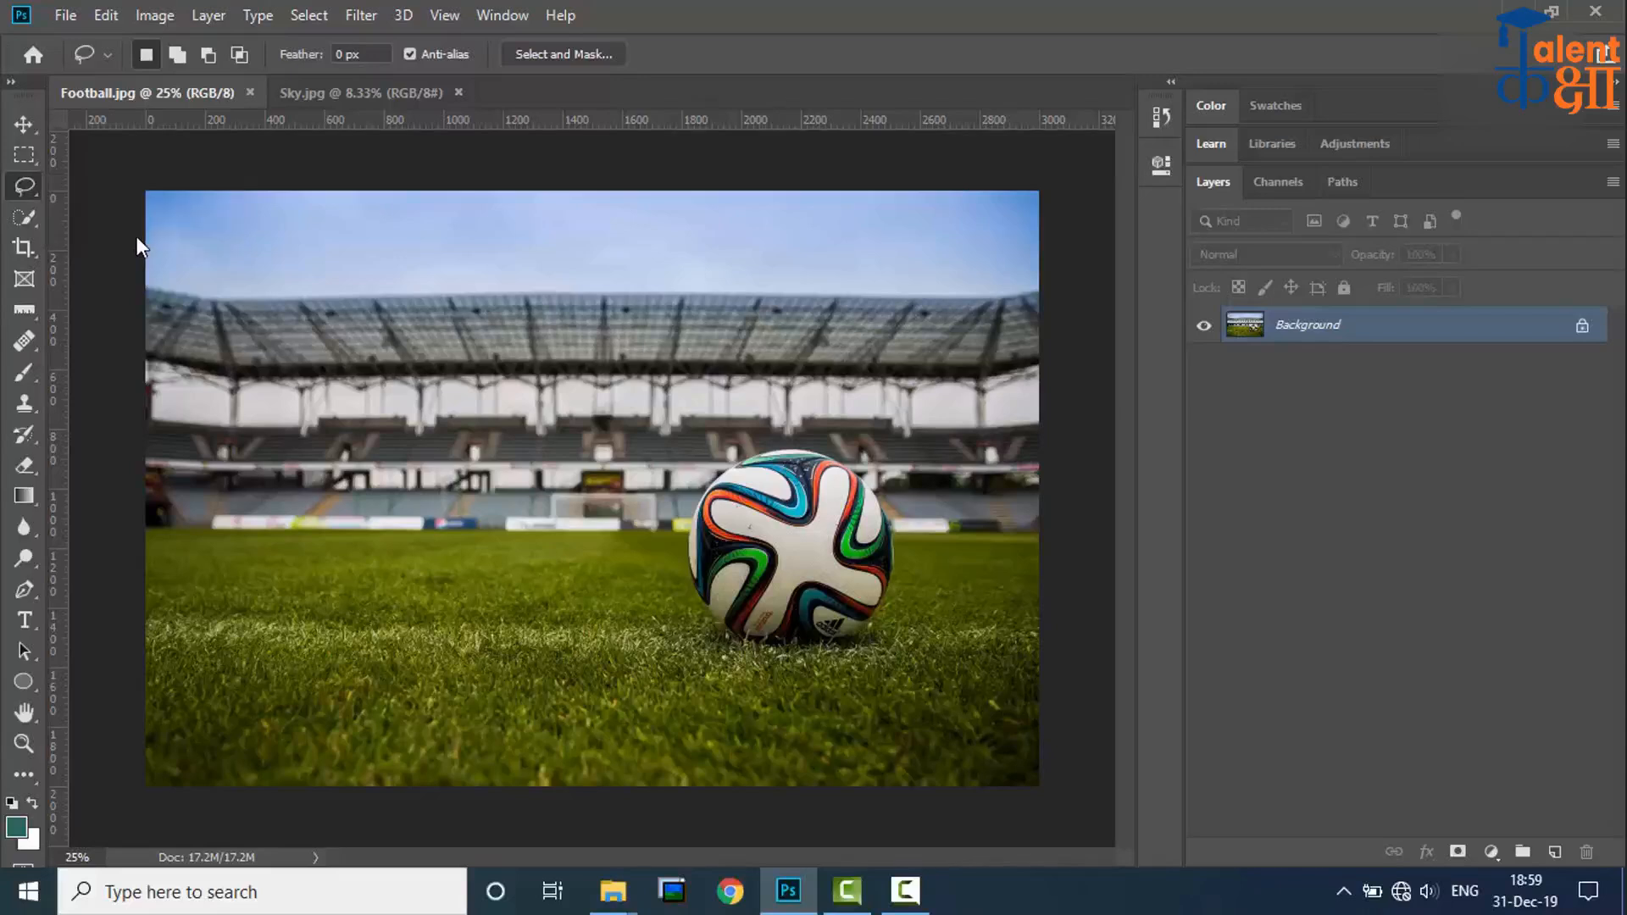
click(706, 606)
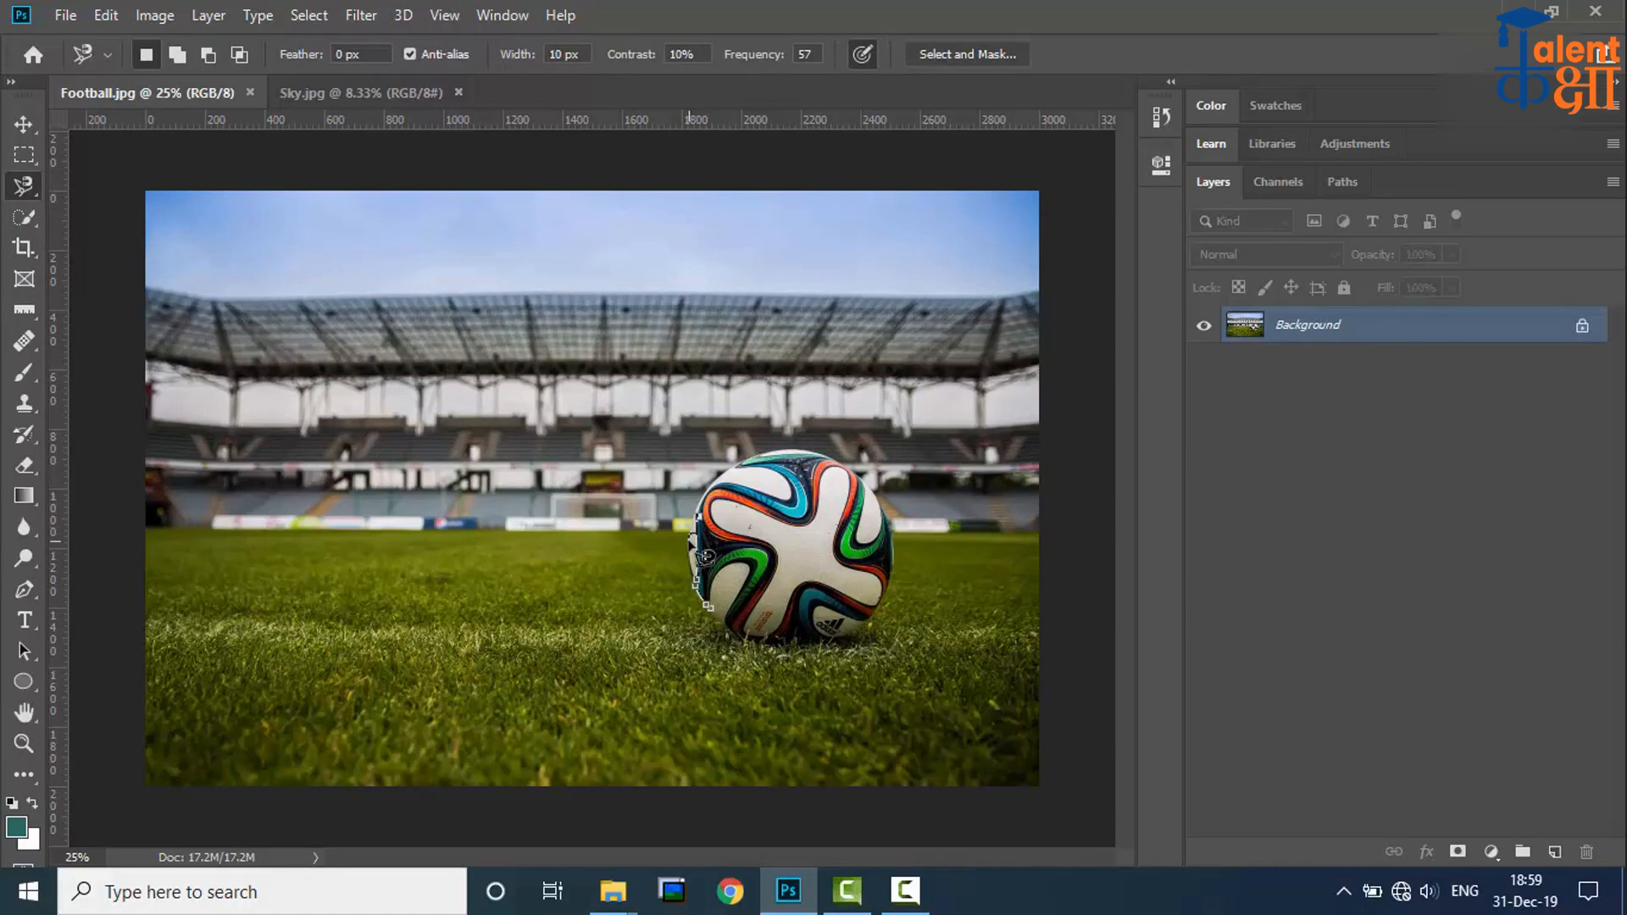
right_click(24, 185)
click(127, 181)
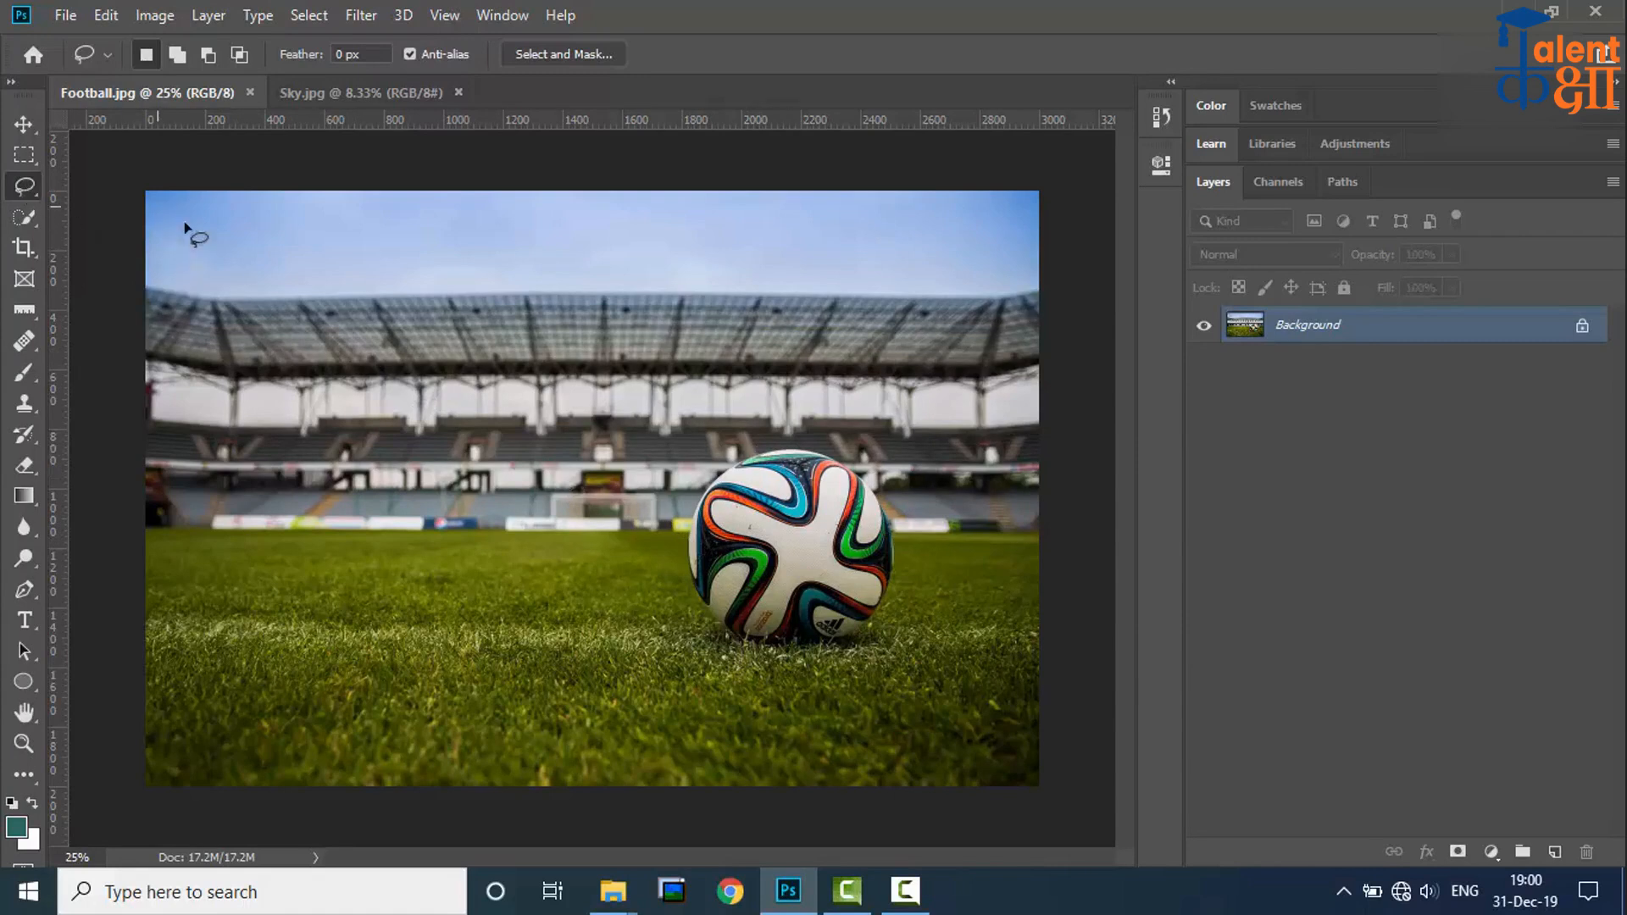
Step: Select the whole football with the Quick Selection tool
click(22, 217)
right_click(23, 216)
click(17, 220)
mouse_move(783, 527)
mouse_down()
mouse_move(767, 519)
mouse_move(775, 490)
mouse_move(805, 474)
mouse_move(856, 515)
mouse_move(860, 492)
mouse_move(873, 555)
mouse_move(810, 604)
mouse_move(832, 620)
mouse_move(719, 578)
mouse_move(728, 528)
mouse_move(696, 547)
mouse_up()
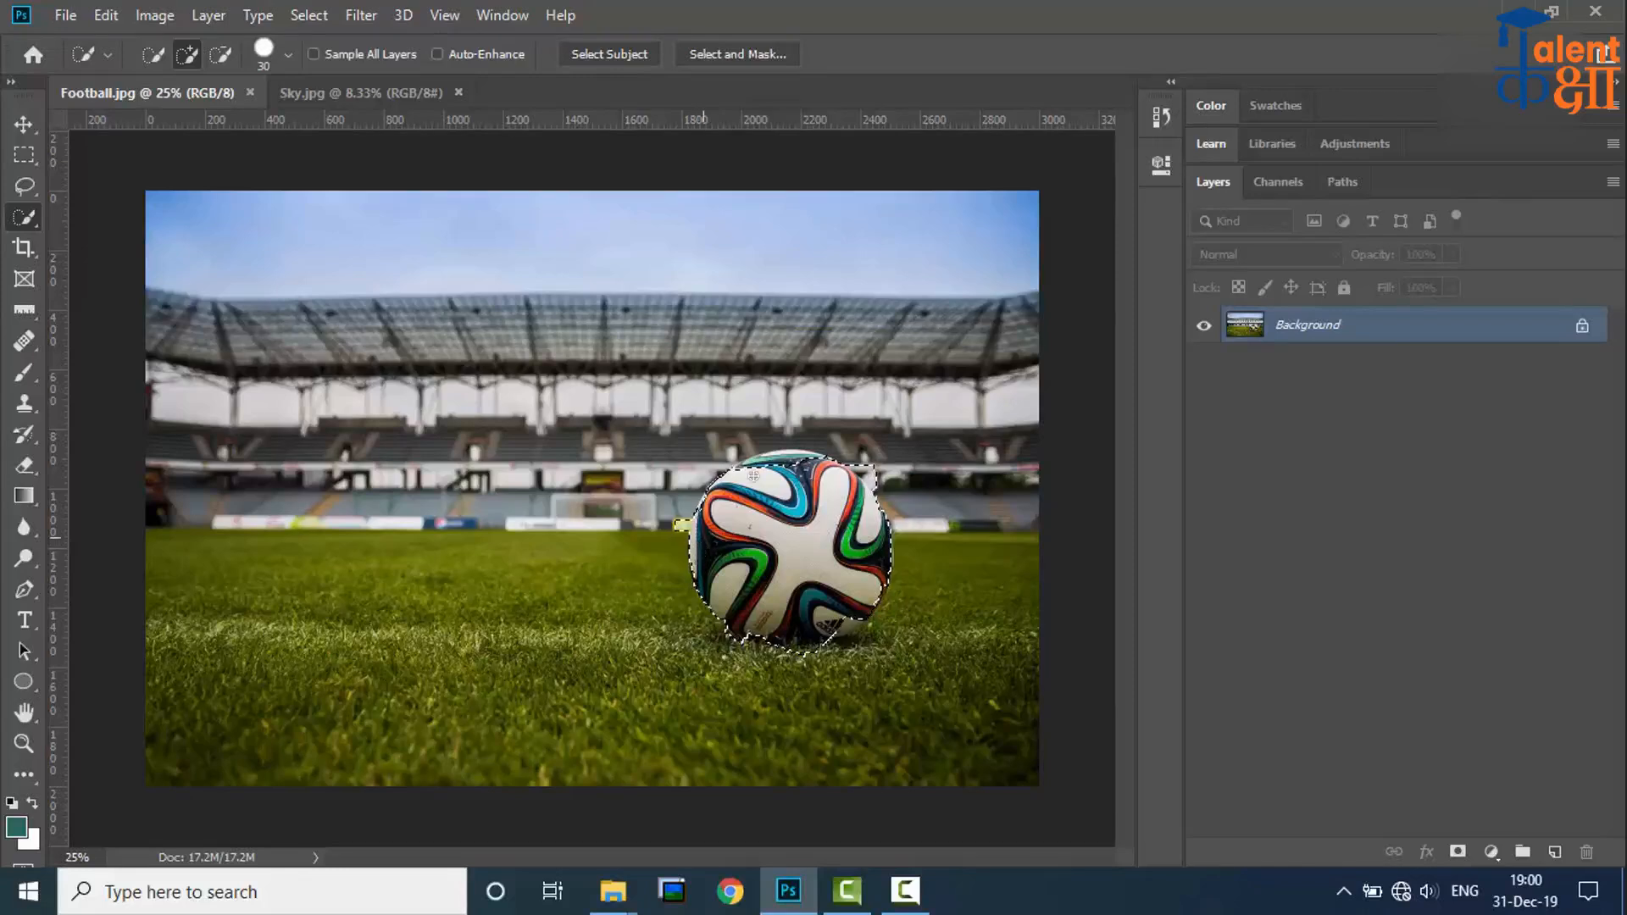
mouse_move(794, 458)
mouse_down()
mouse_move(855, 463)
mouse_move(801, 614)
mouse_up()
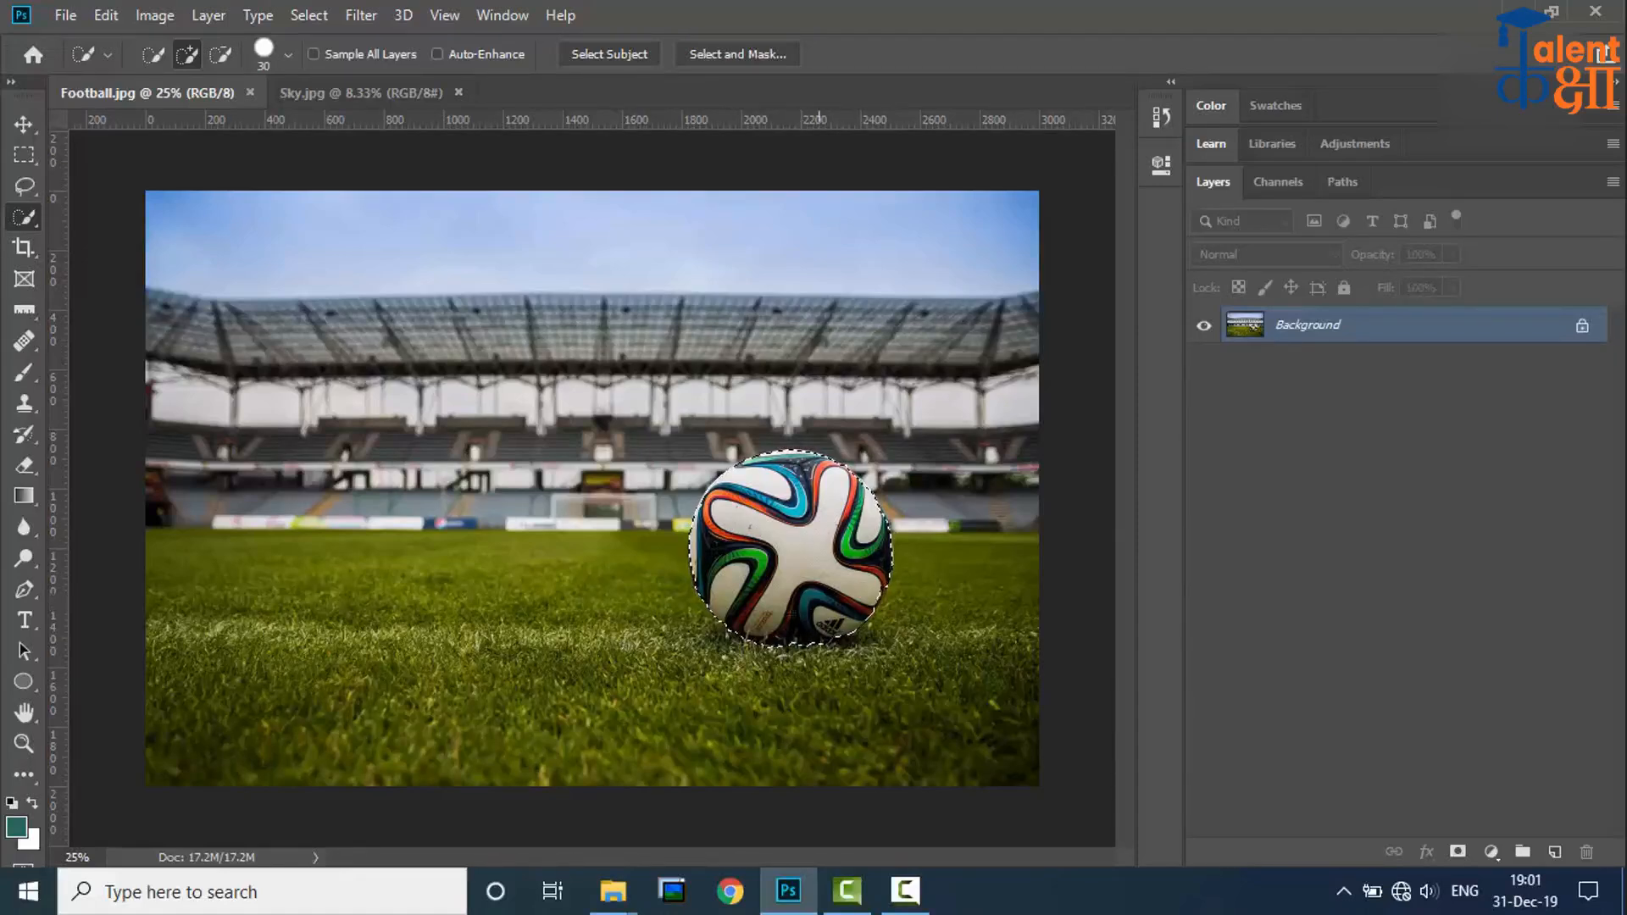
Step: Open Content-Aware Fill for the selected ball and set the sampling area overlay opacity to 53%
click(106, 15)
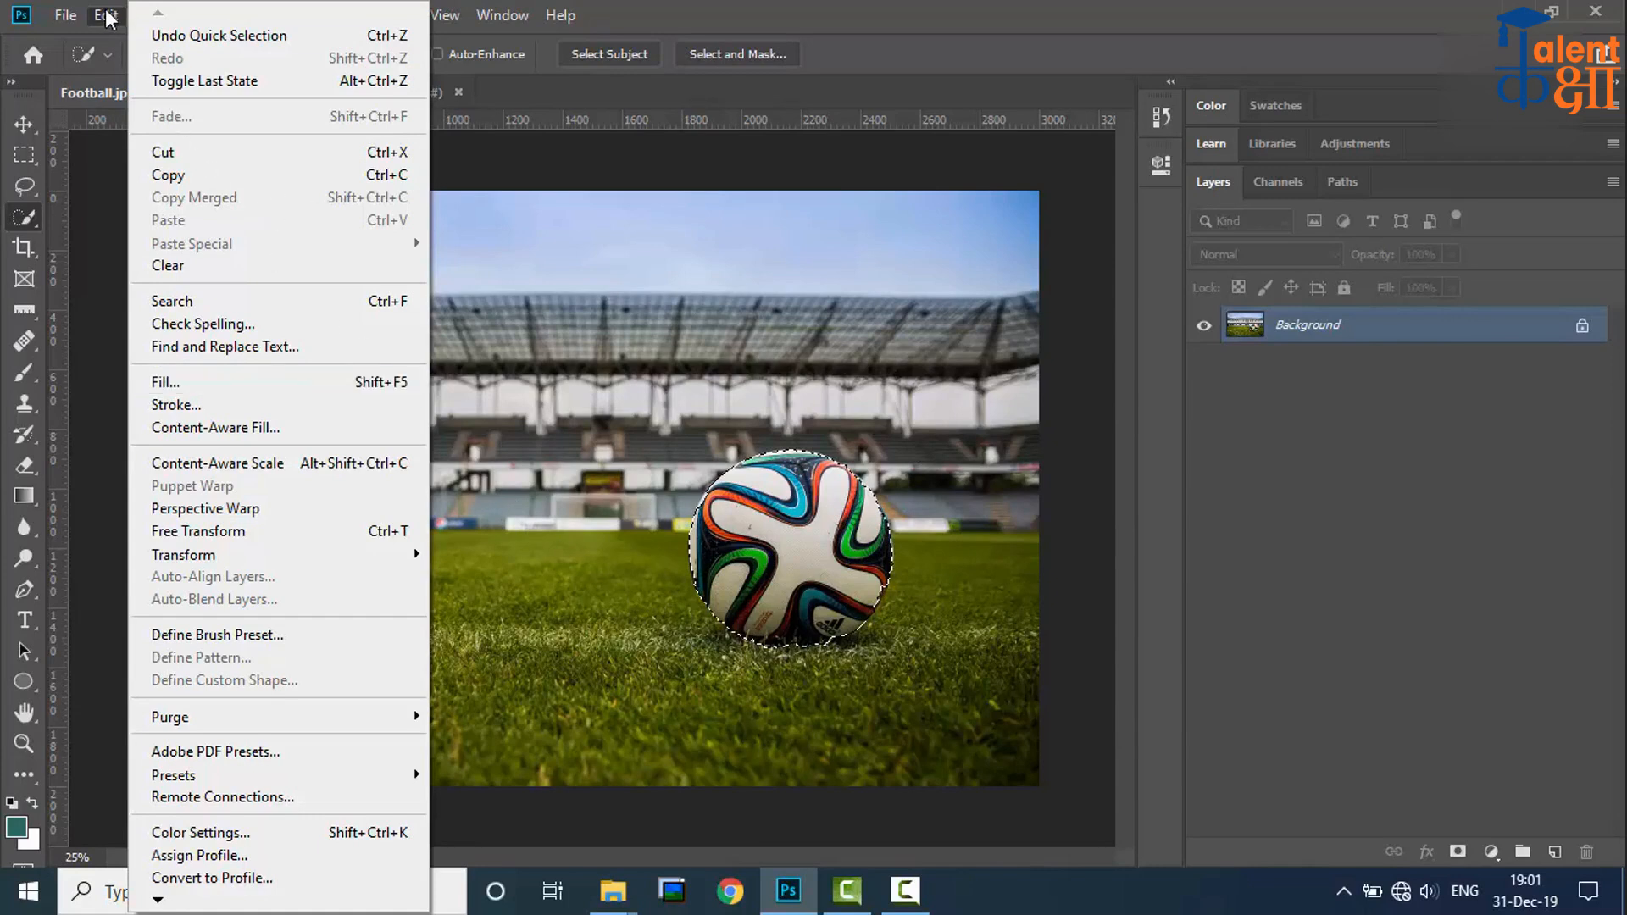
click(288, 427)
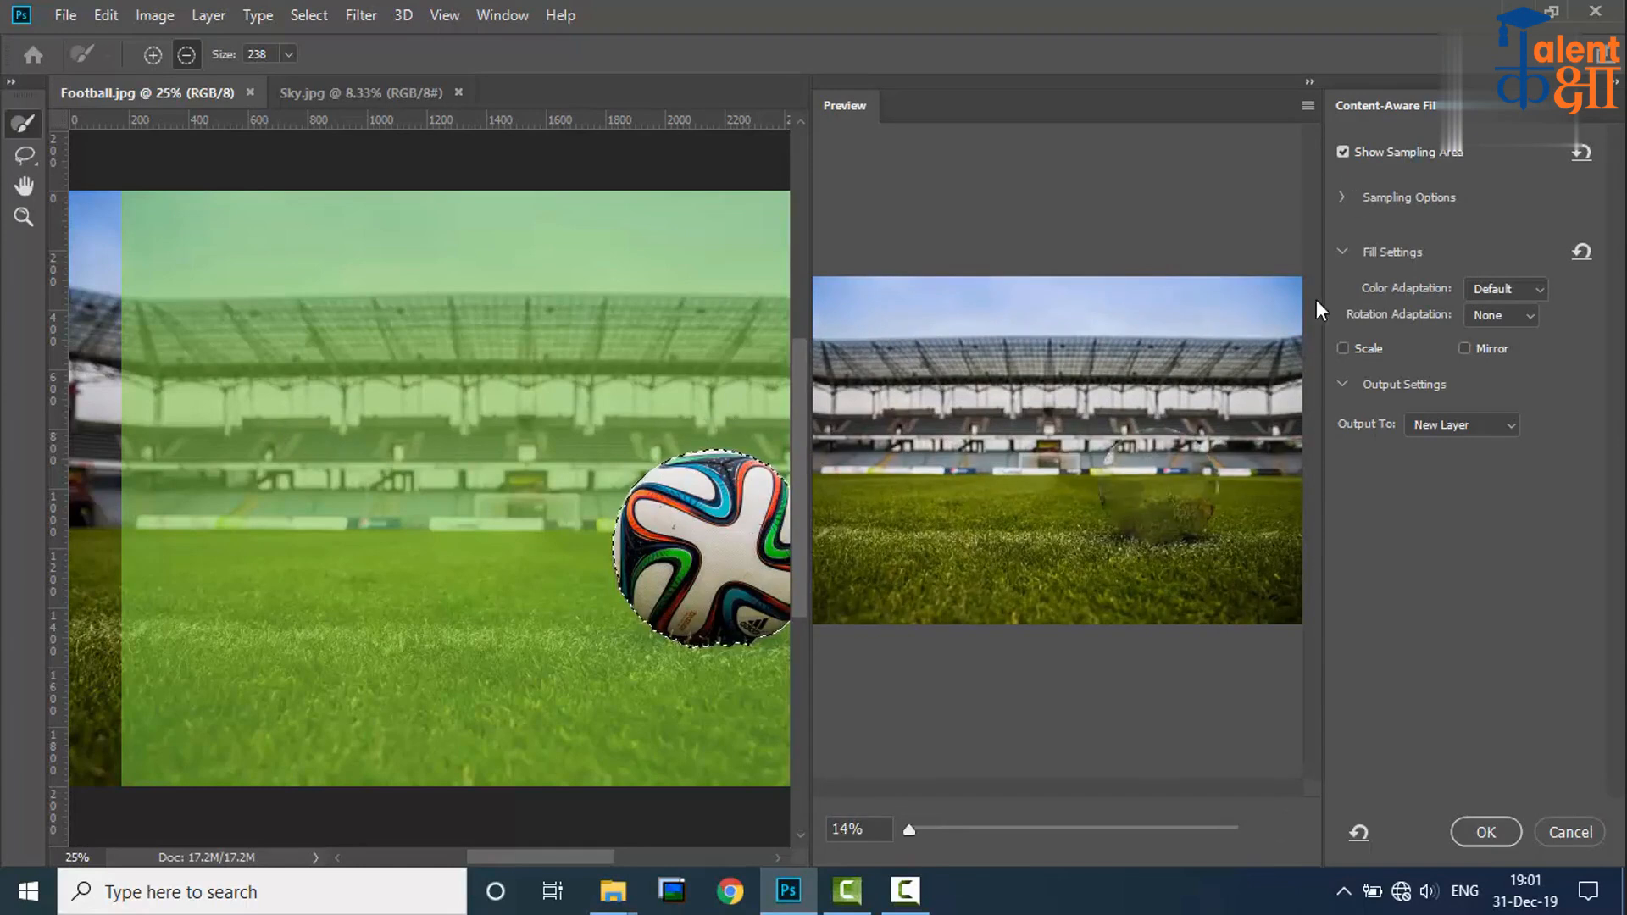
click(1342, 196)
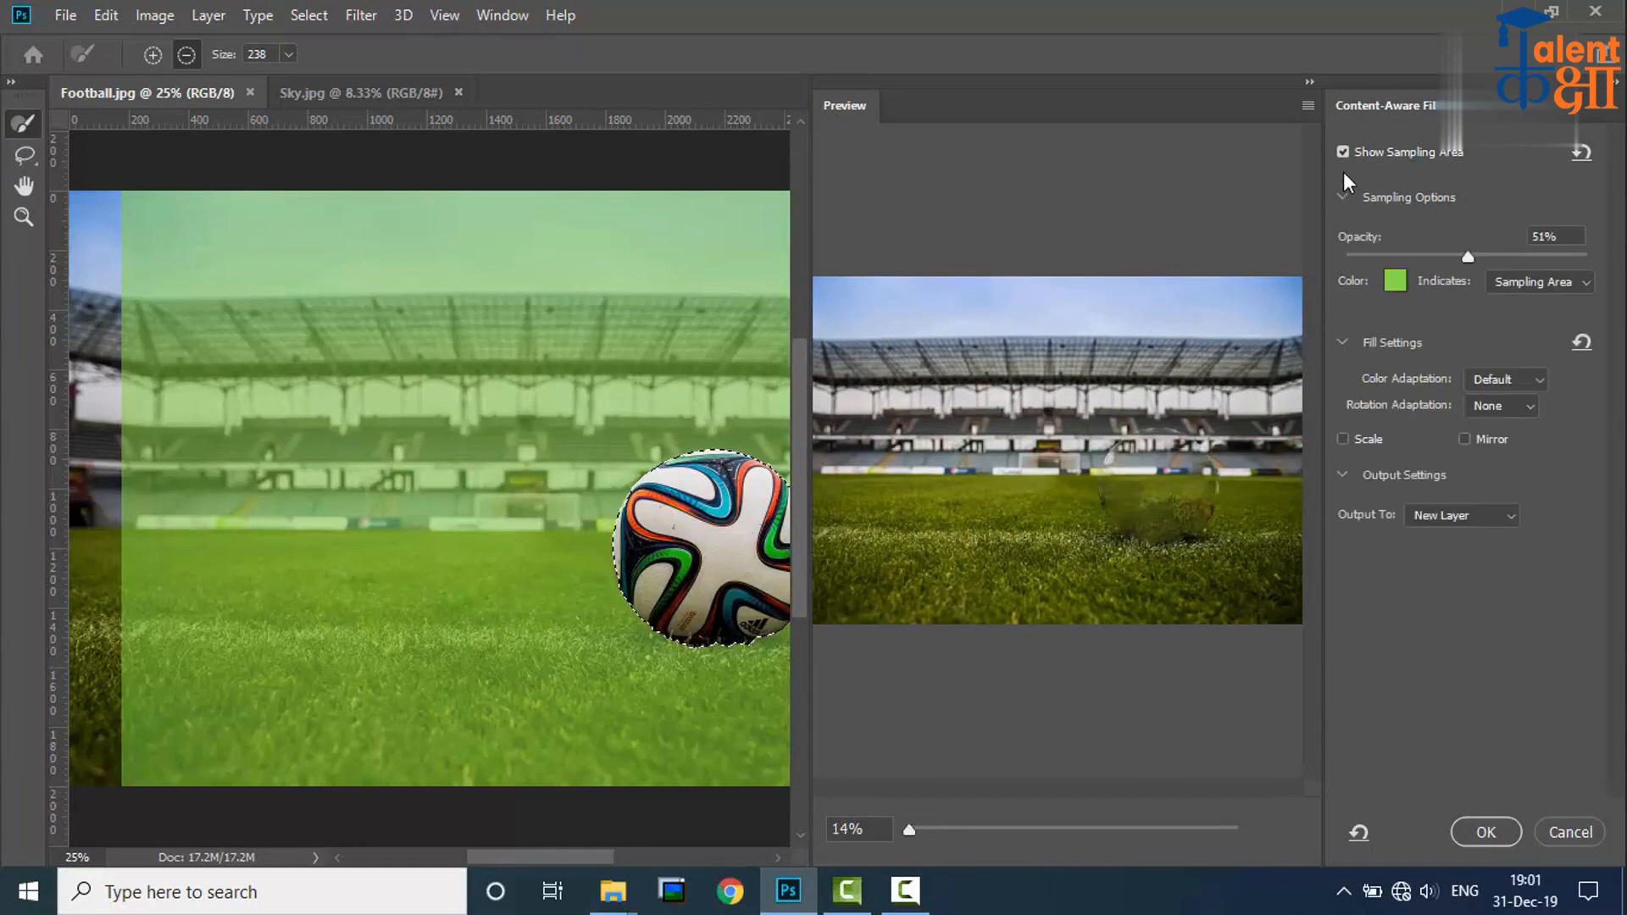
mouse_move(1468, 254)
mouse_down()
mouse_move(1551, 258)
mouse_move(1366, 271)
mouse_move(1488, 257)
mouse_move(1472, 254)
mouse_up()
key(alt)
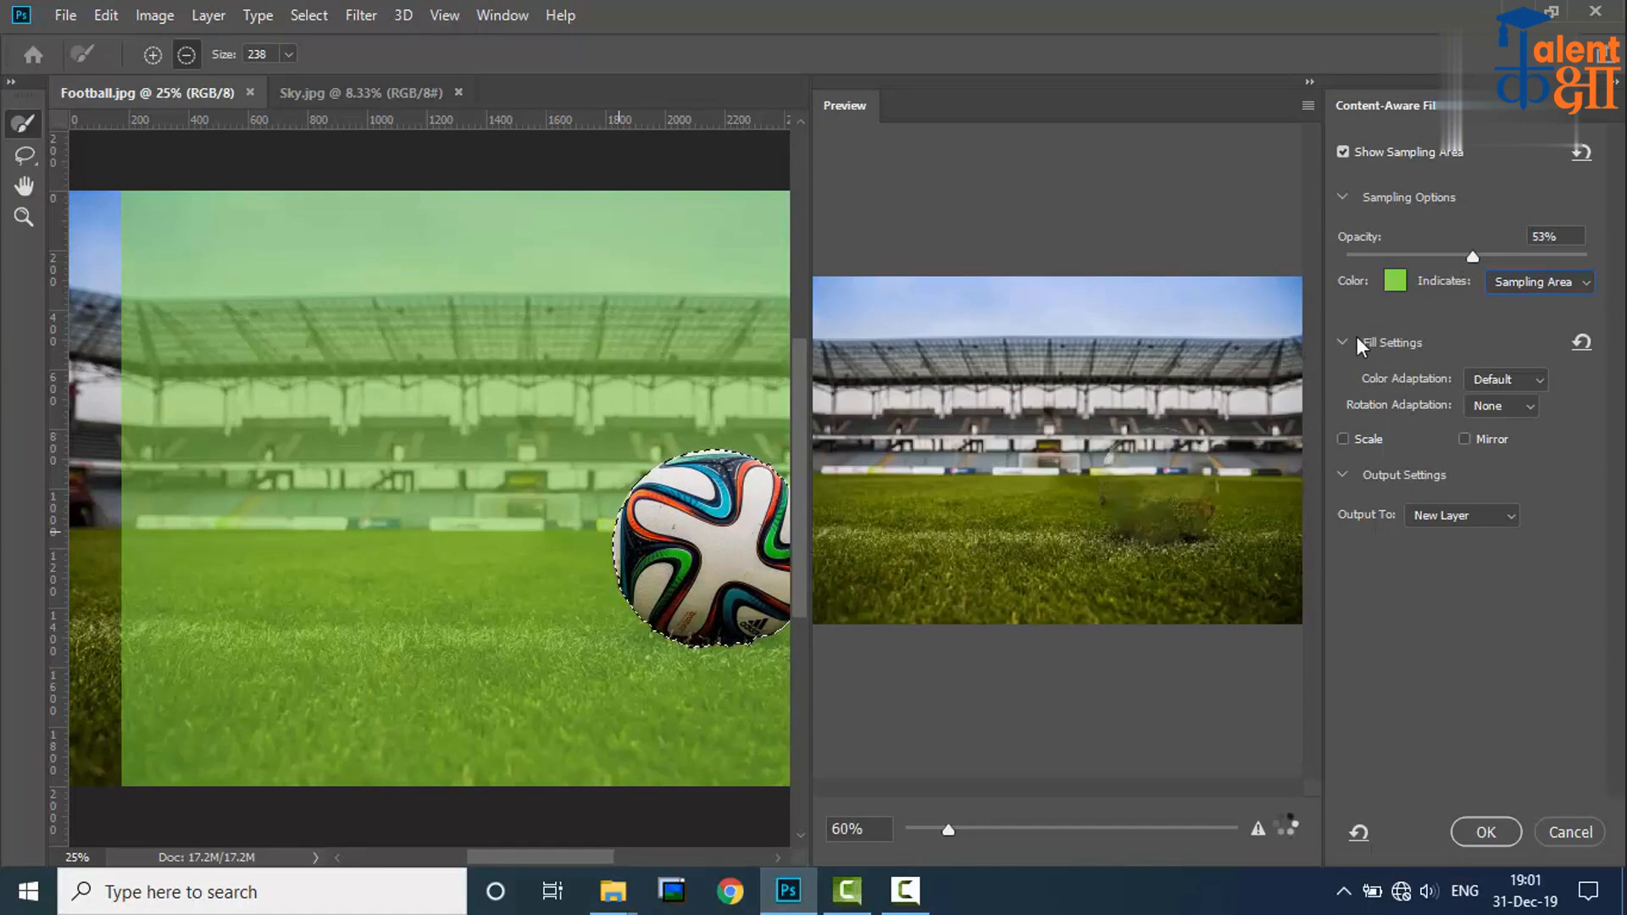
Step: Set Color Adaptation and Rotation Adaptation to High and overlay opacity to 84%, and output the fill to a new layer
click(1489, 381)
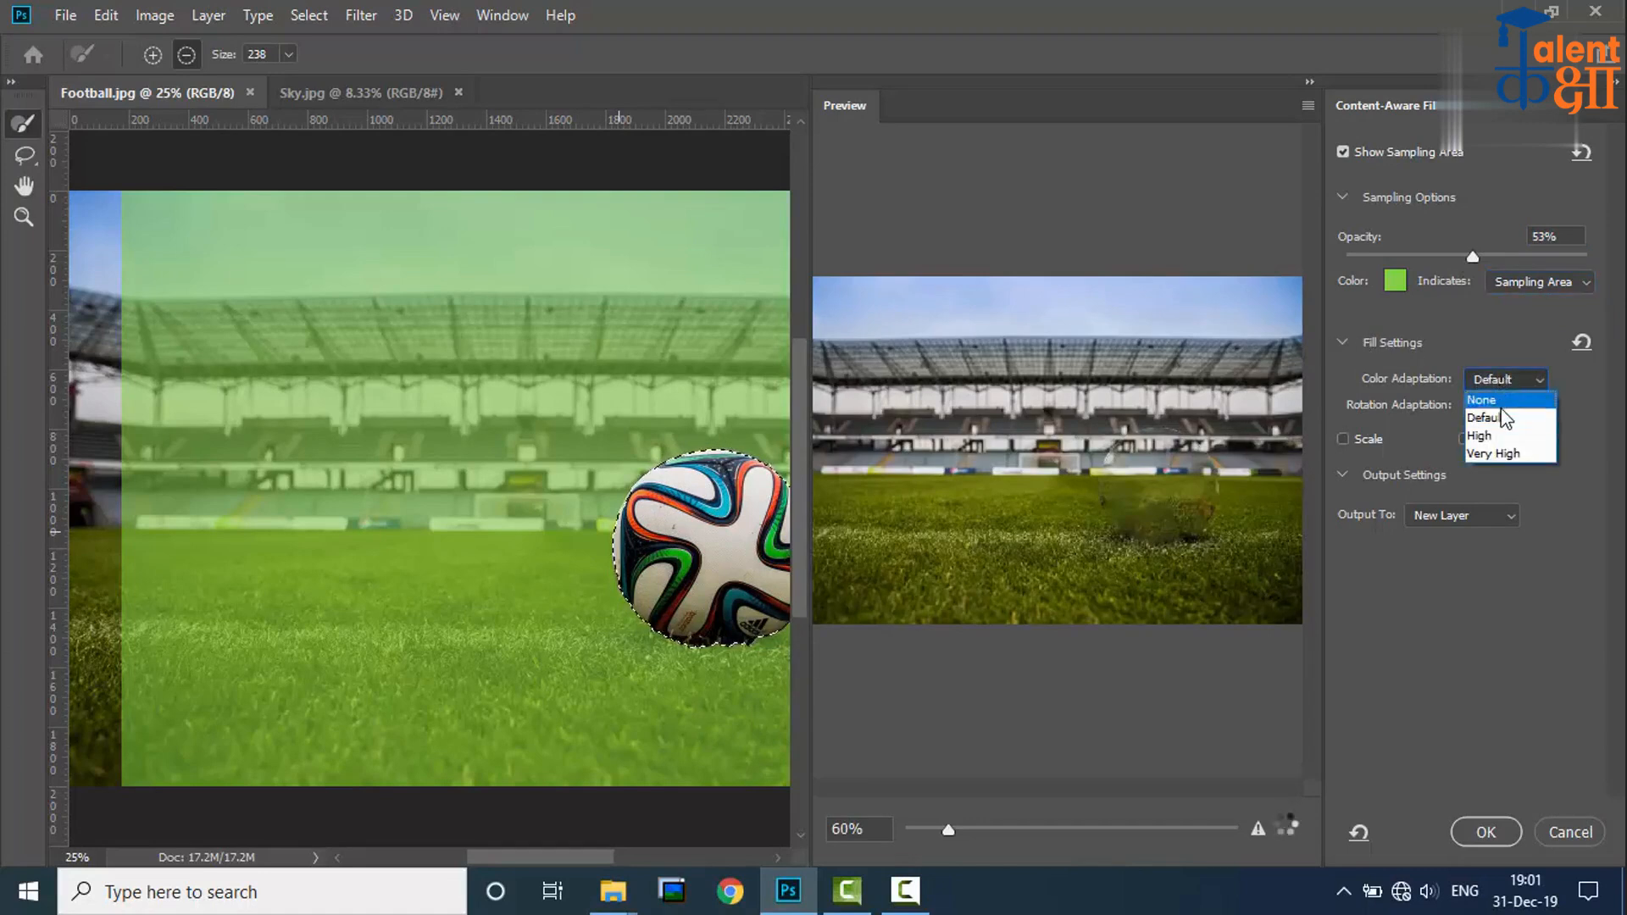
click(1492, 435)
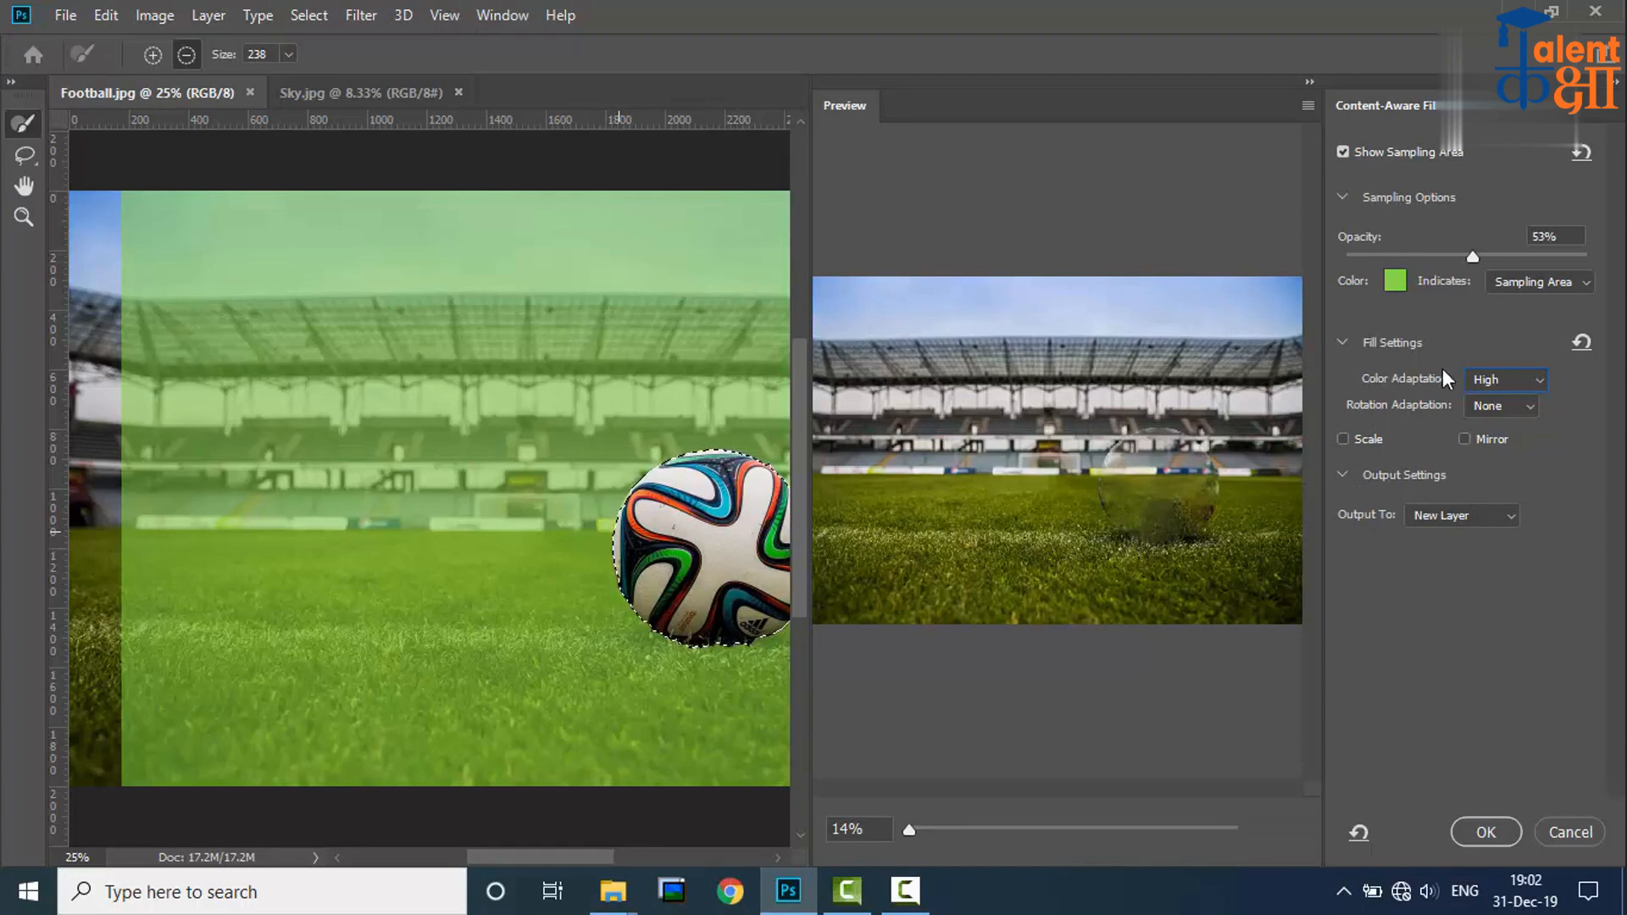
click(1490, 406)
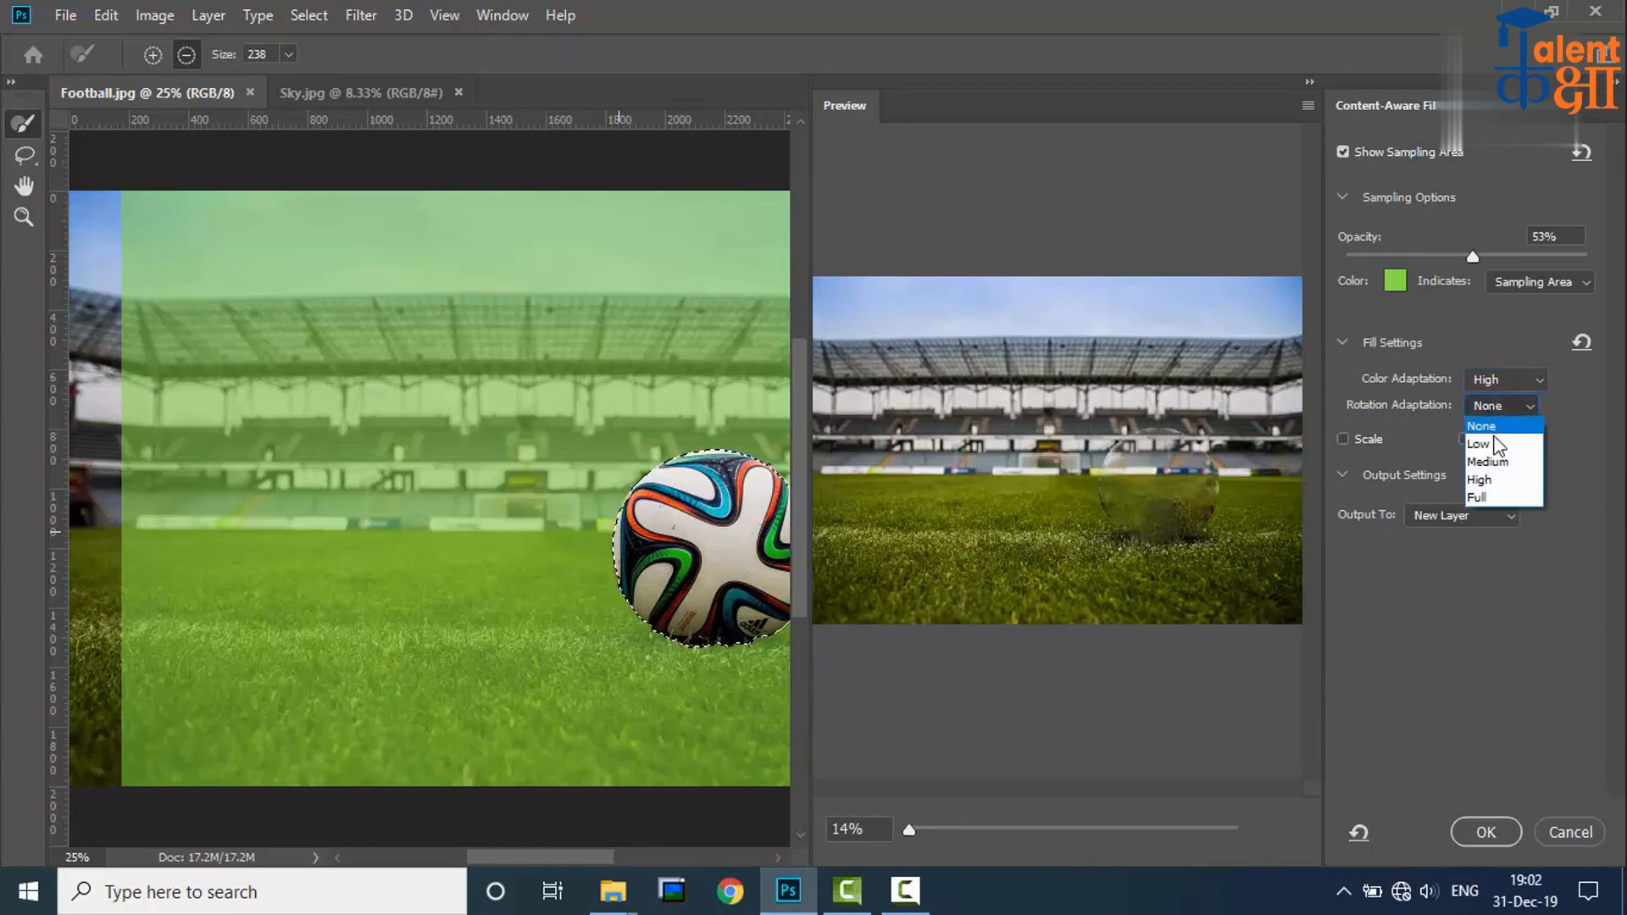
click(1502, 476)
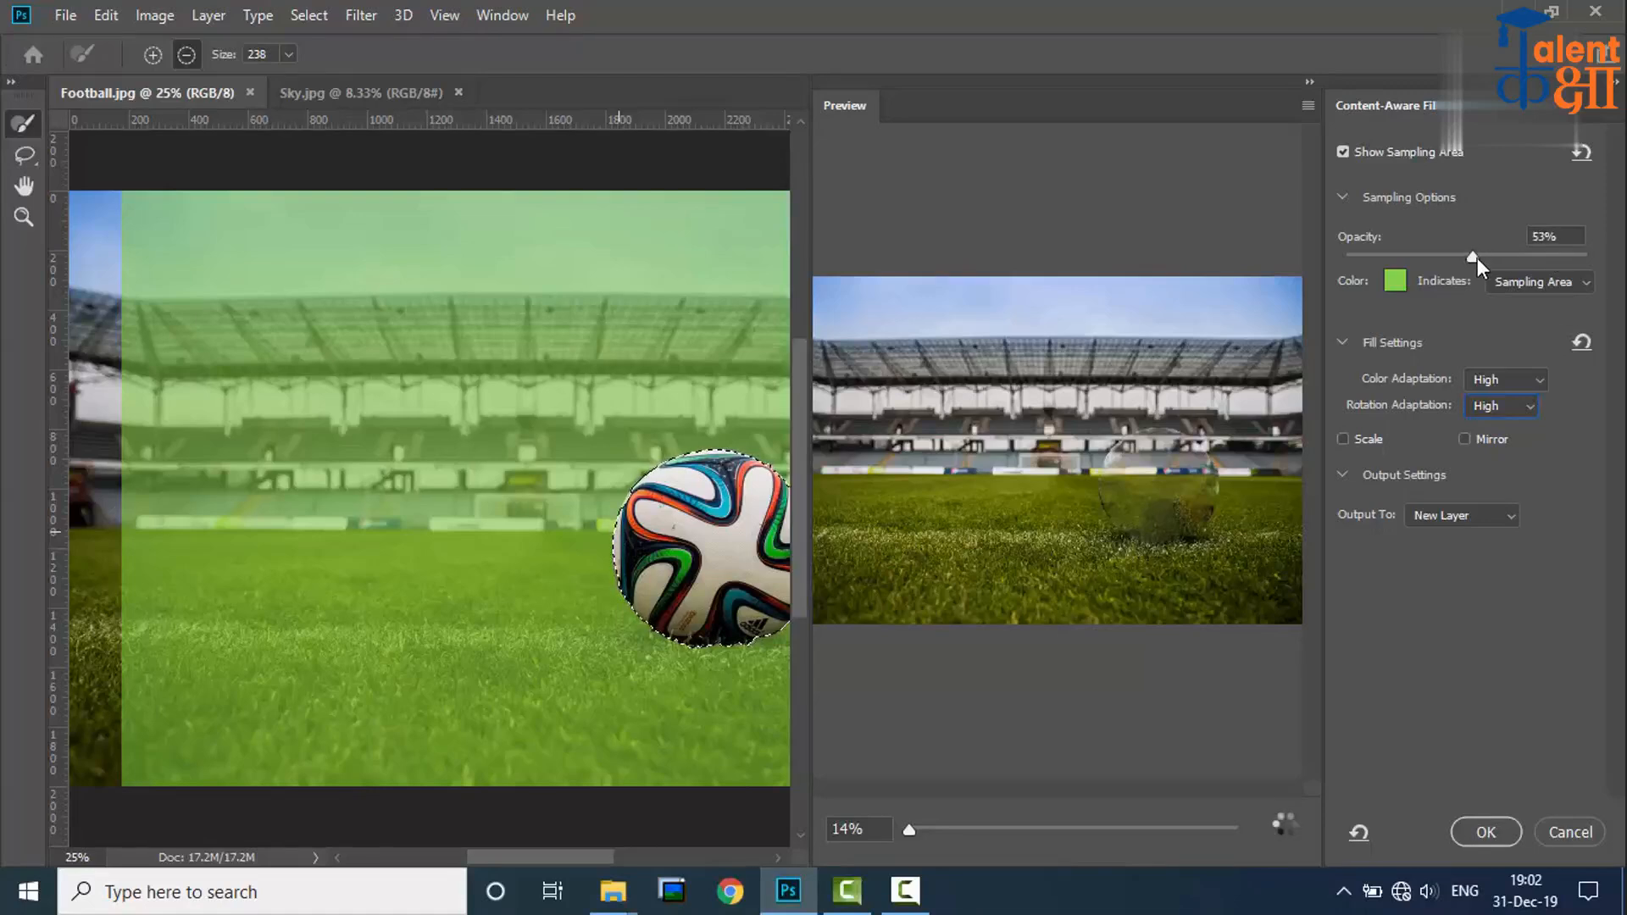
drag(1477, 257, 1547, 256)
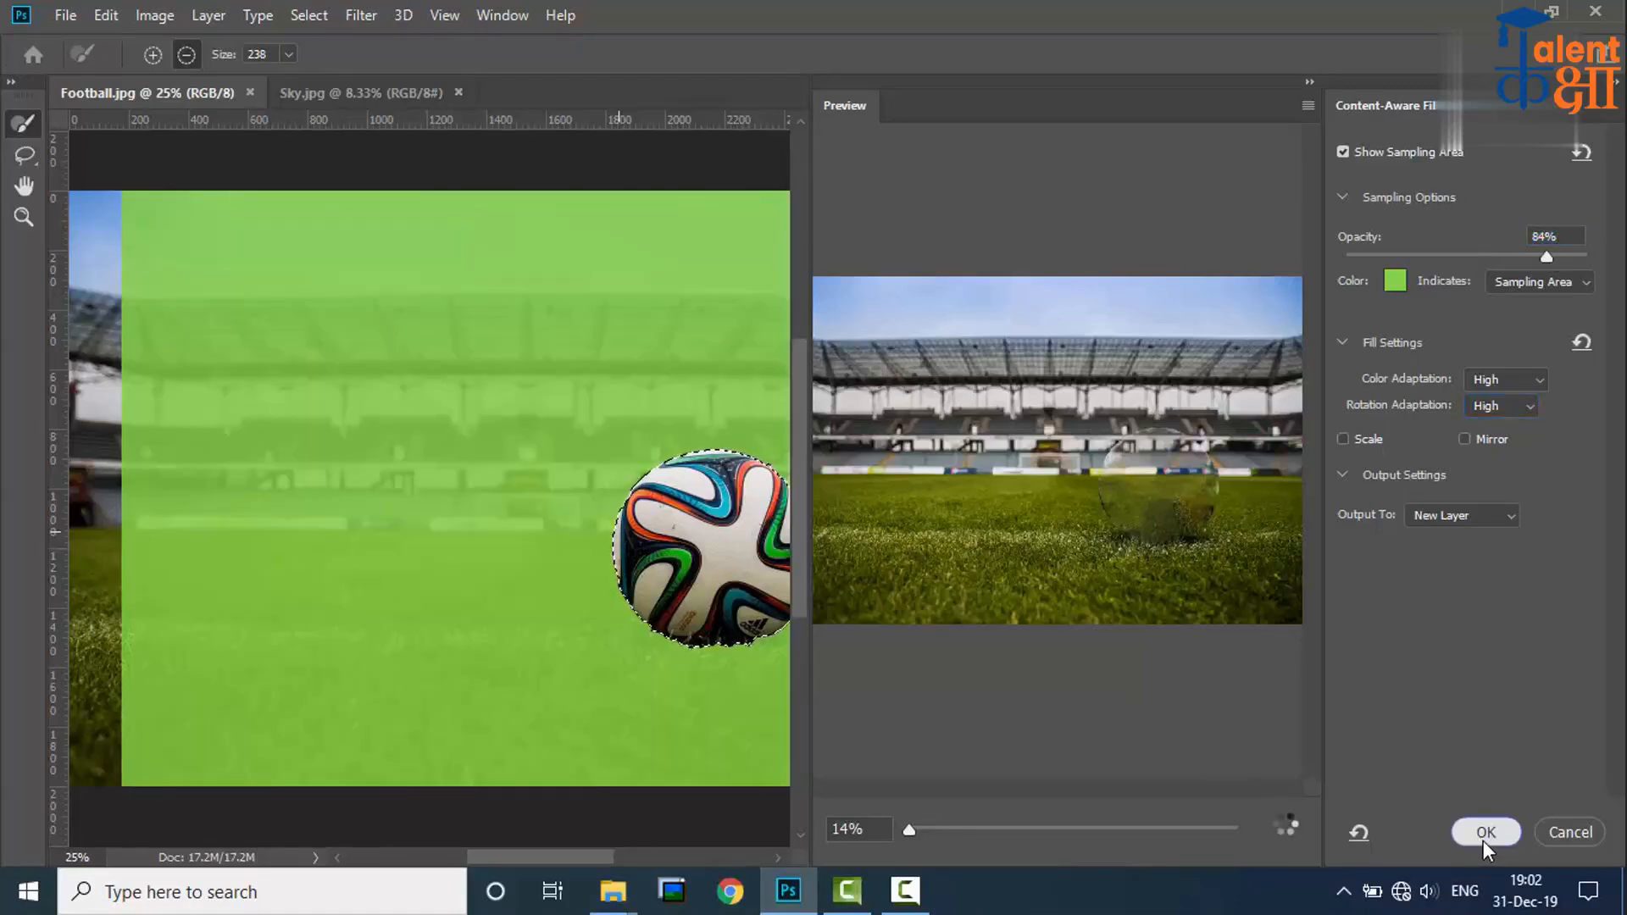
click(1483, 839)
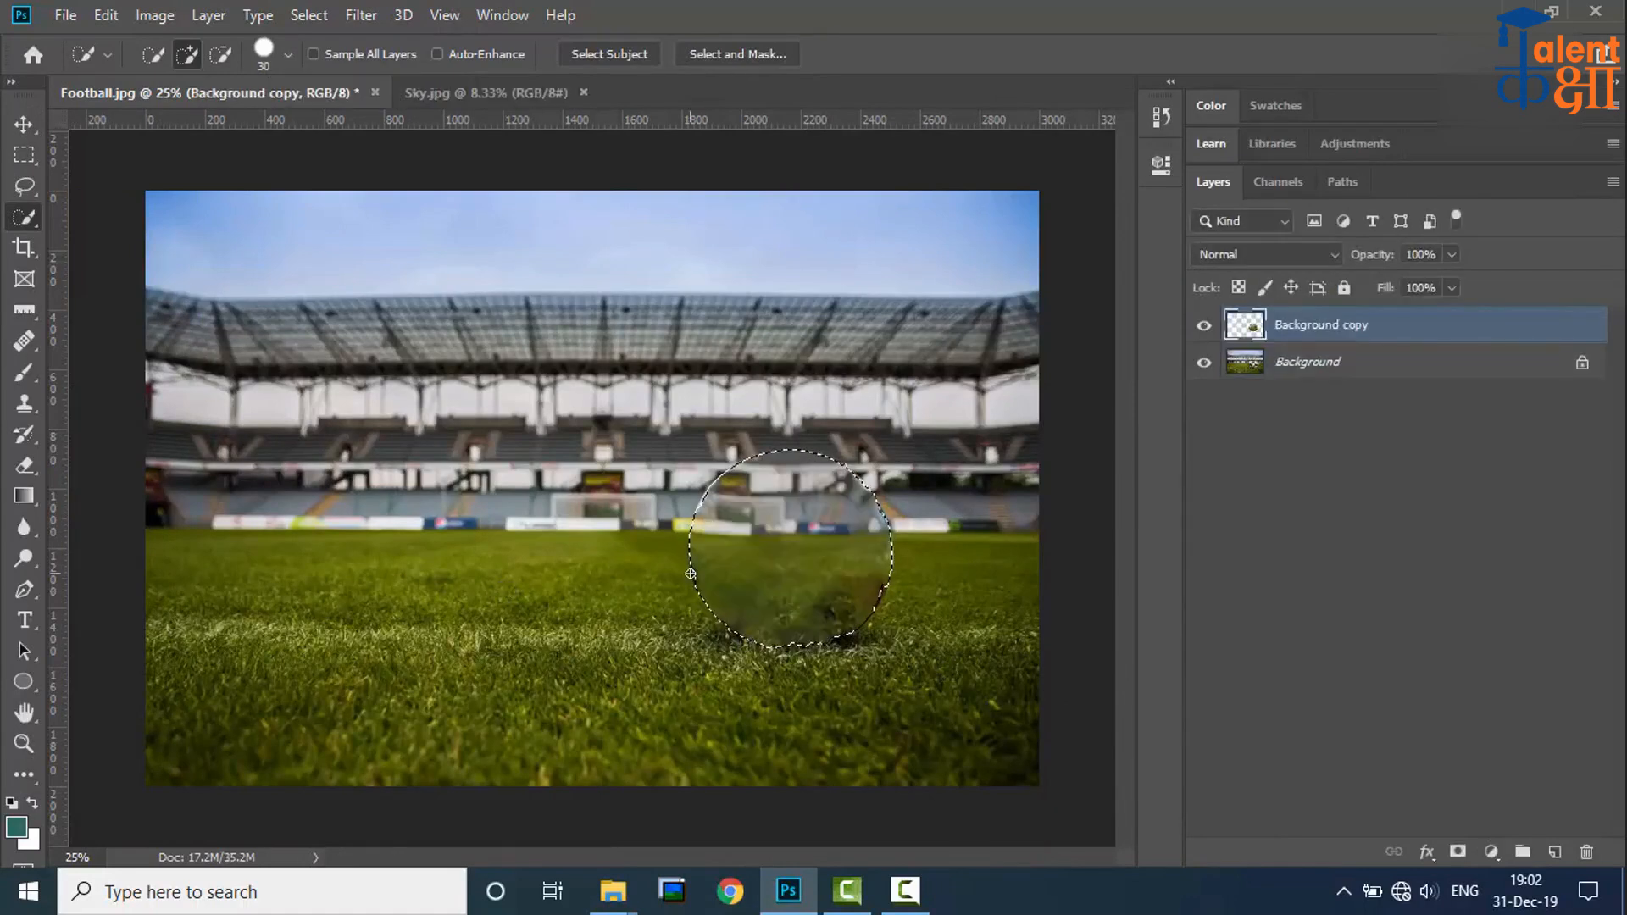
Step: Clear the tight ball selection and draw a looser freehand Lasso selection around the ball area with some grass and stands
click(24, 124)
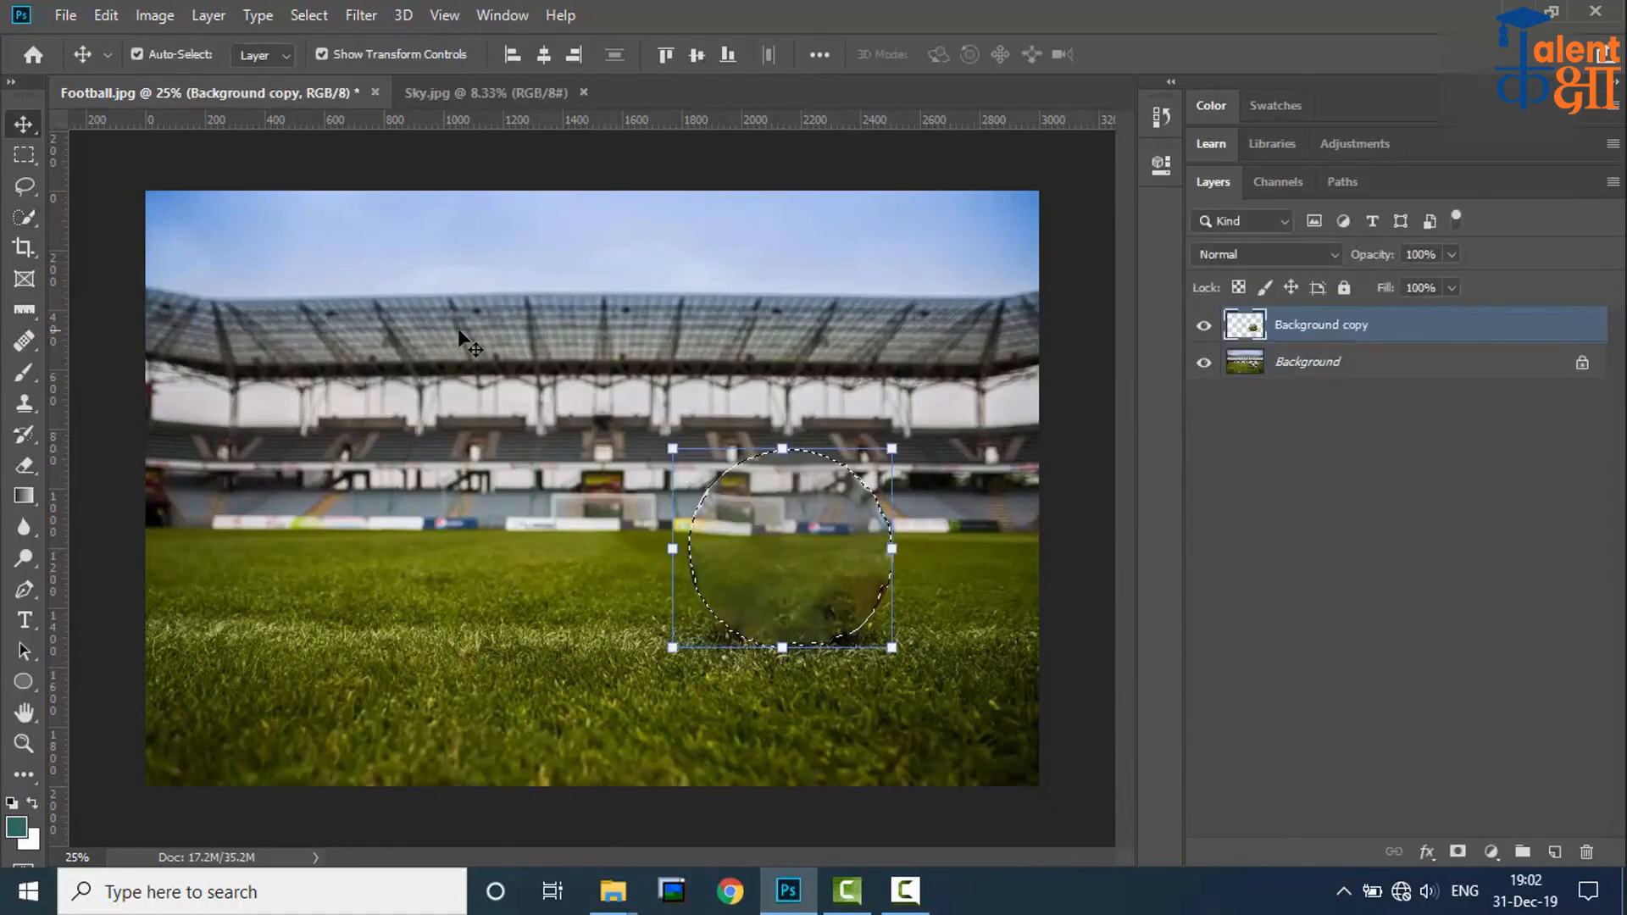
click(598, 597)
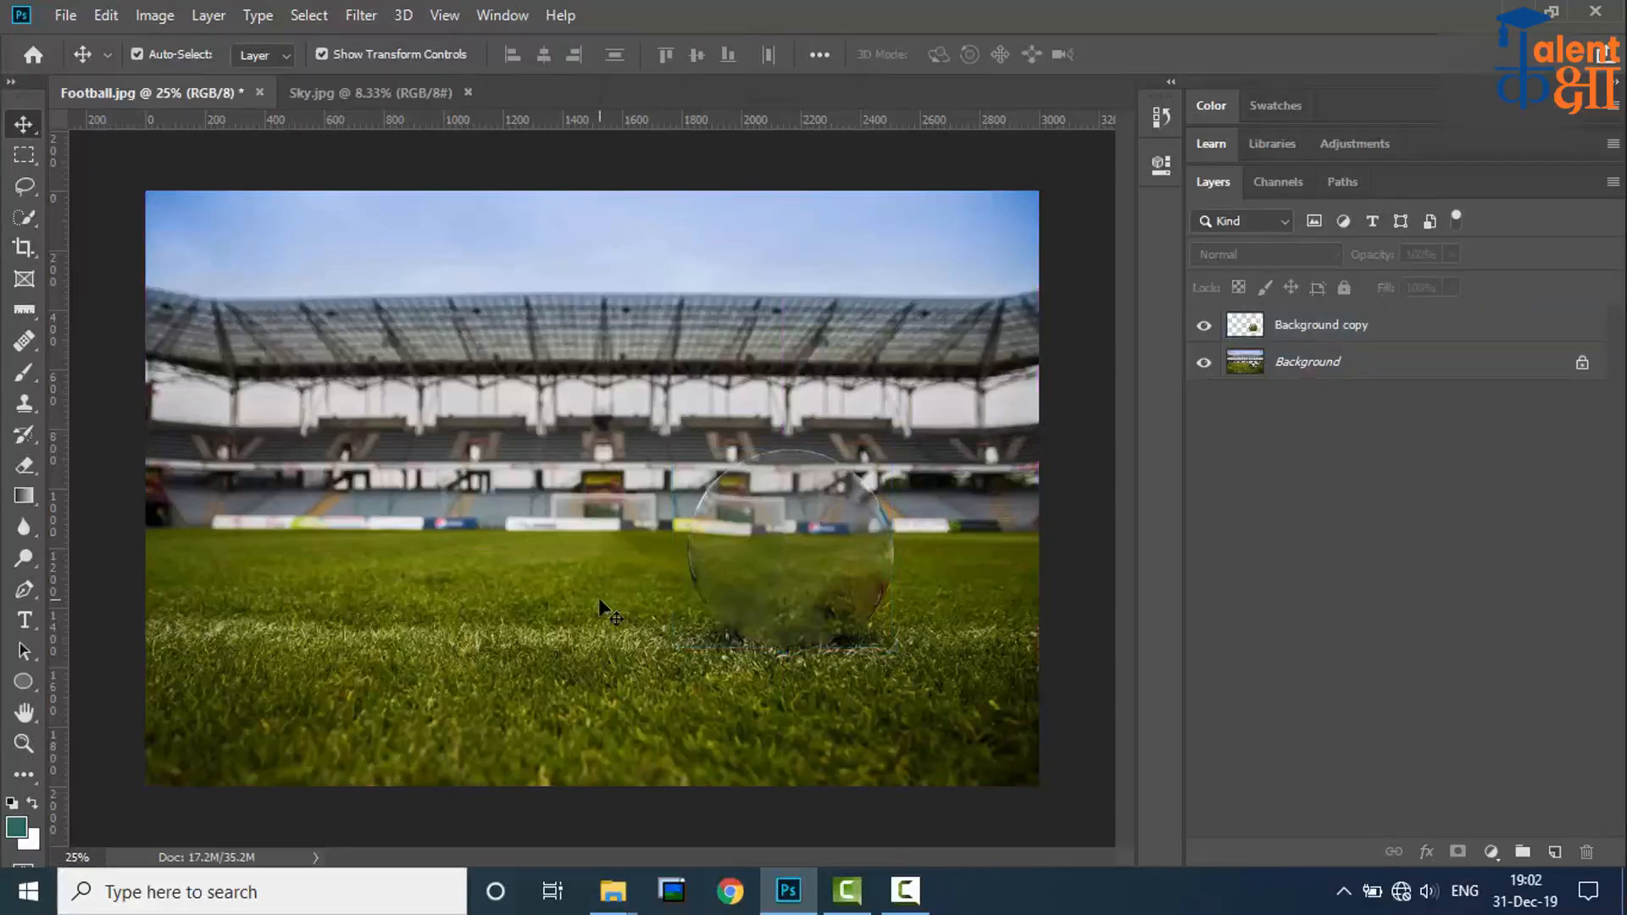
click(24, 186)
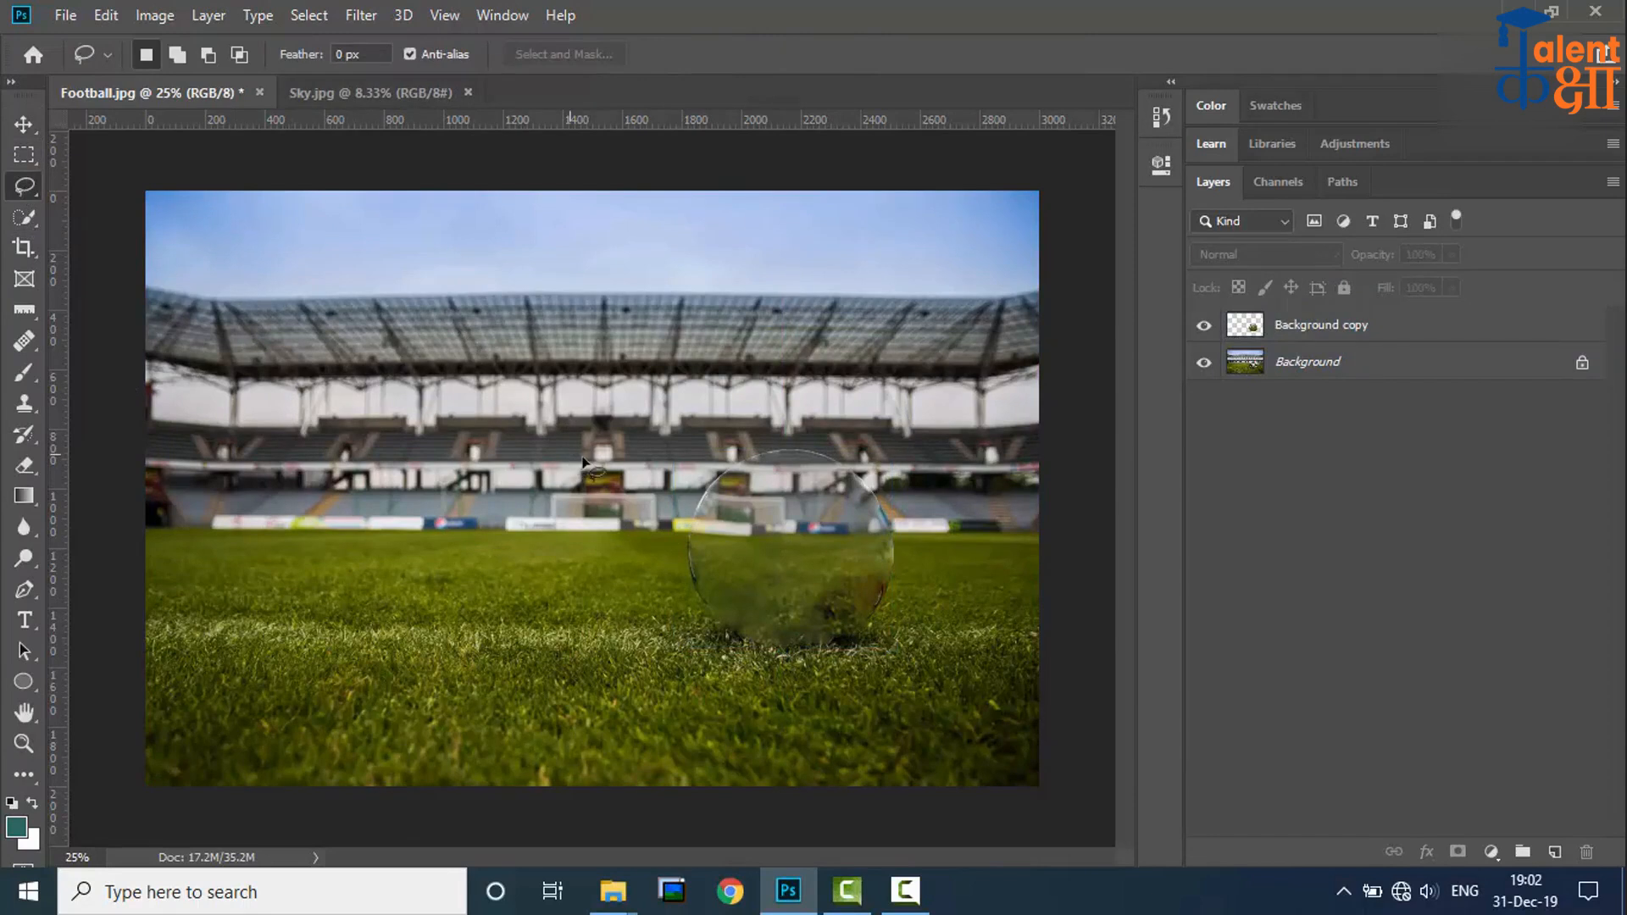
mouse_move(683, 481)
mouse_down()
mouse_move(656, 593)
mouse_move(691, 657)
mouse_move(814, 690)
mouse_move(932, 573)
mouse_move(931, 518)
mouse_move(865, 448)
mouse_move(778, 433)
mouse_move(711, 440)
mouse_move(716, 458)
mouse_up()
Step: Convert the locked Background of Football.jpg into a regular layer named Layer 0
click(104, 15)
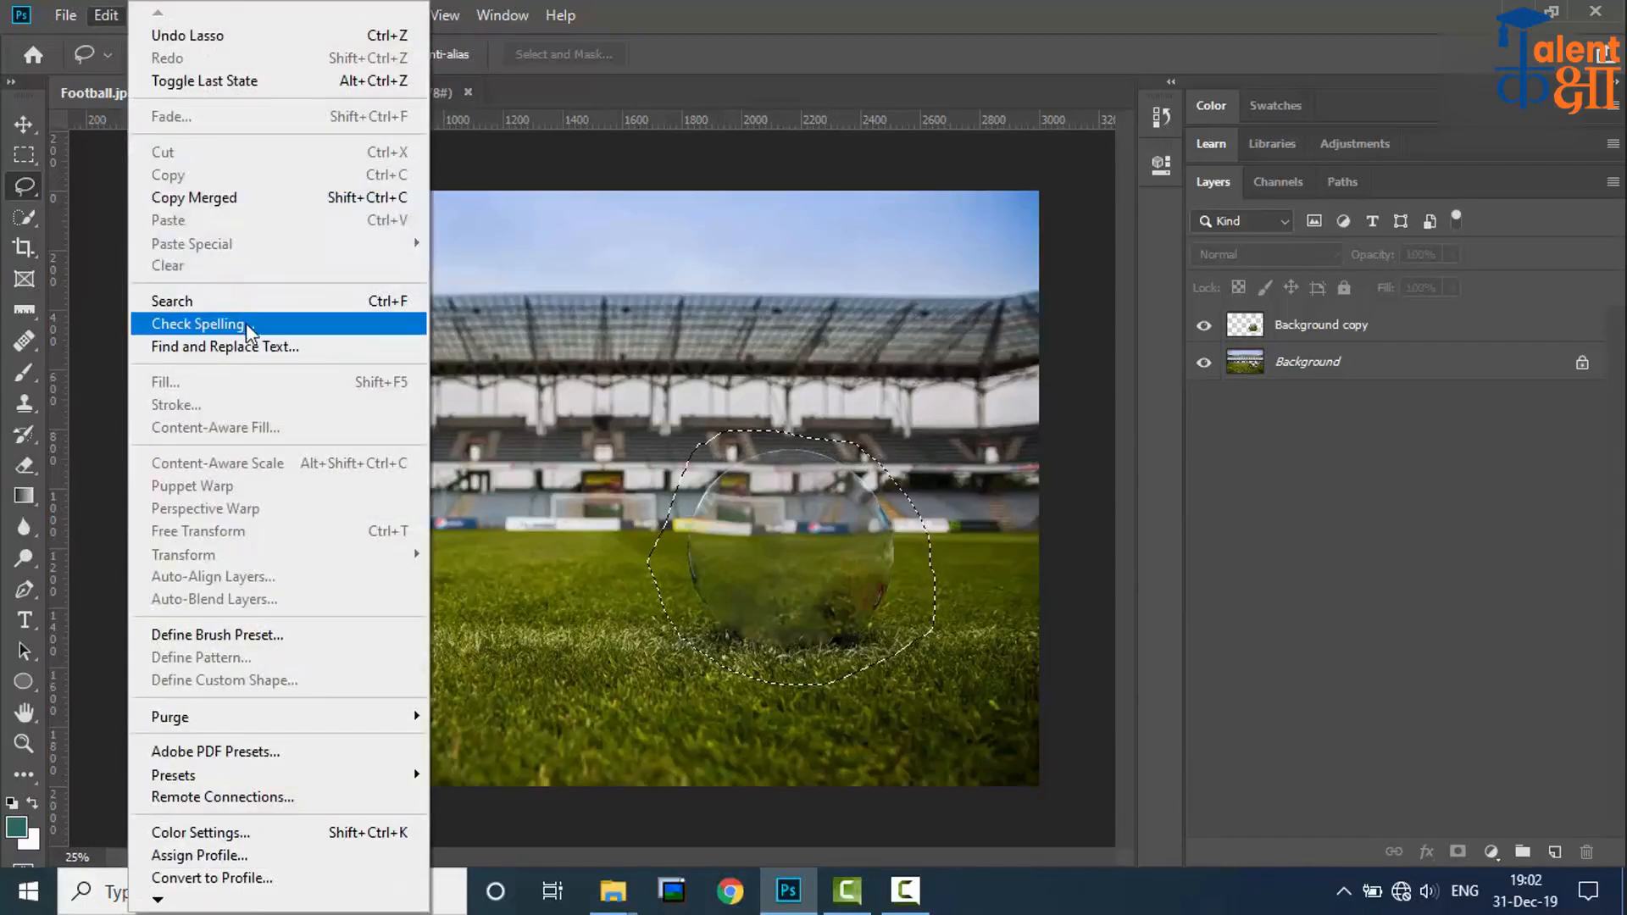
click(1370, 359)
double_click(1371, 360)
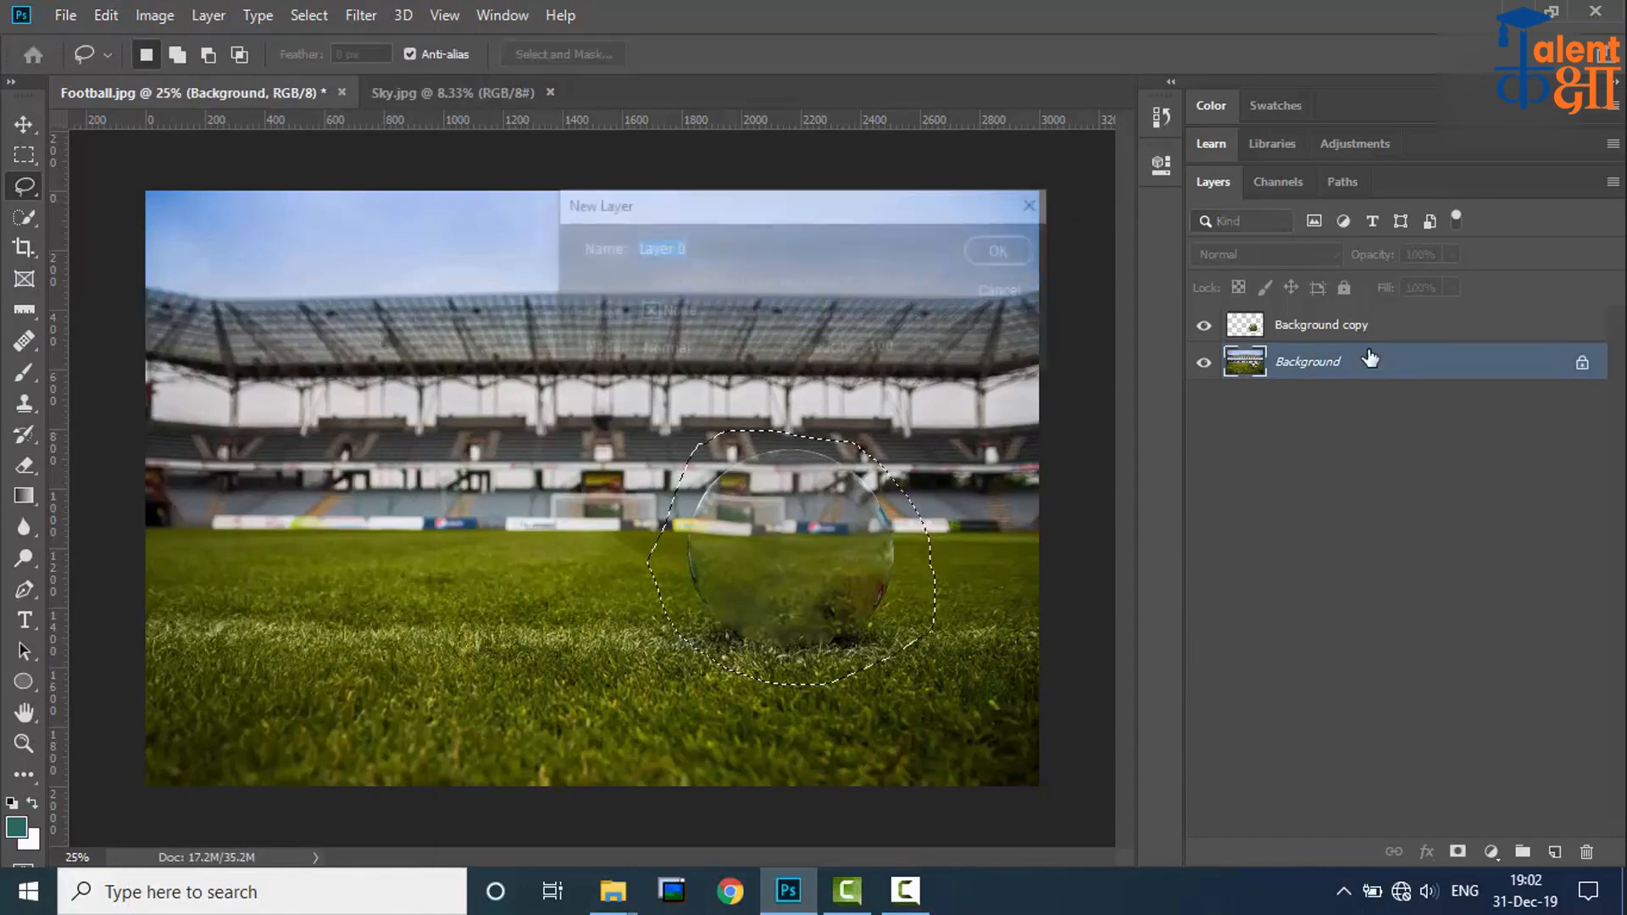
click(1006, 250)
Step: Apply Content-Aware Fill to the lassoed area of Layer 0 with default color adaptation, output to a new layer
click(117, 18)
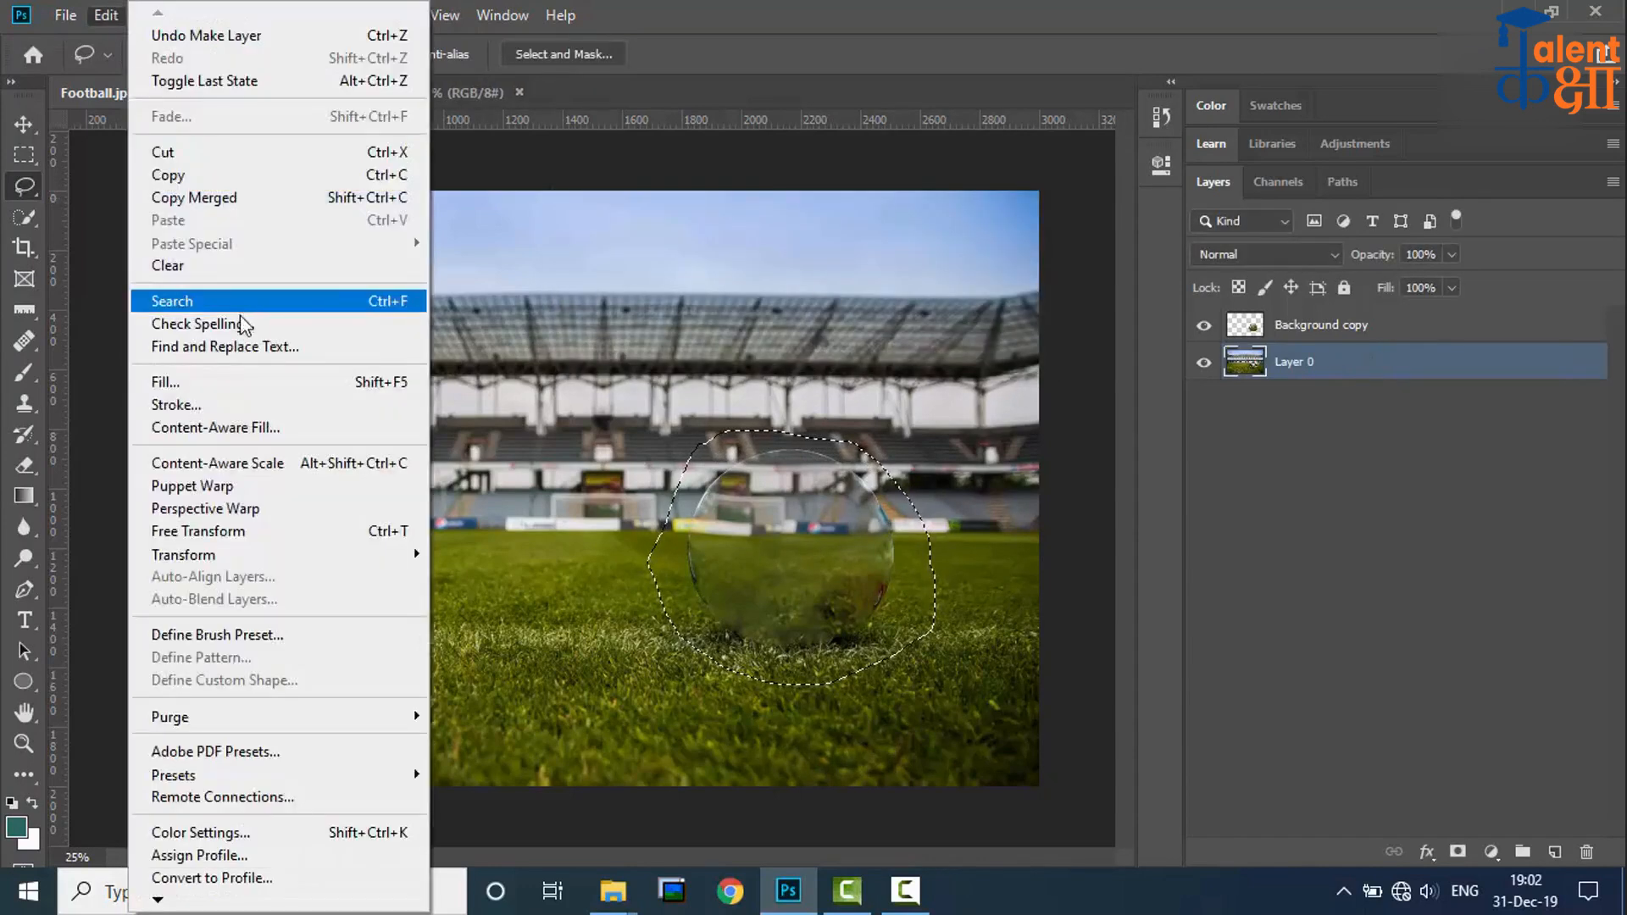
click(283, 428)
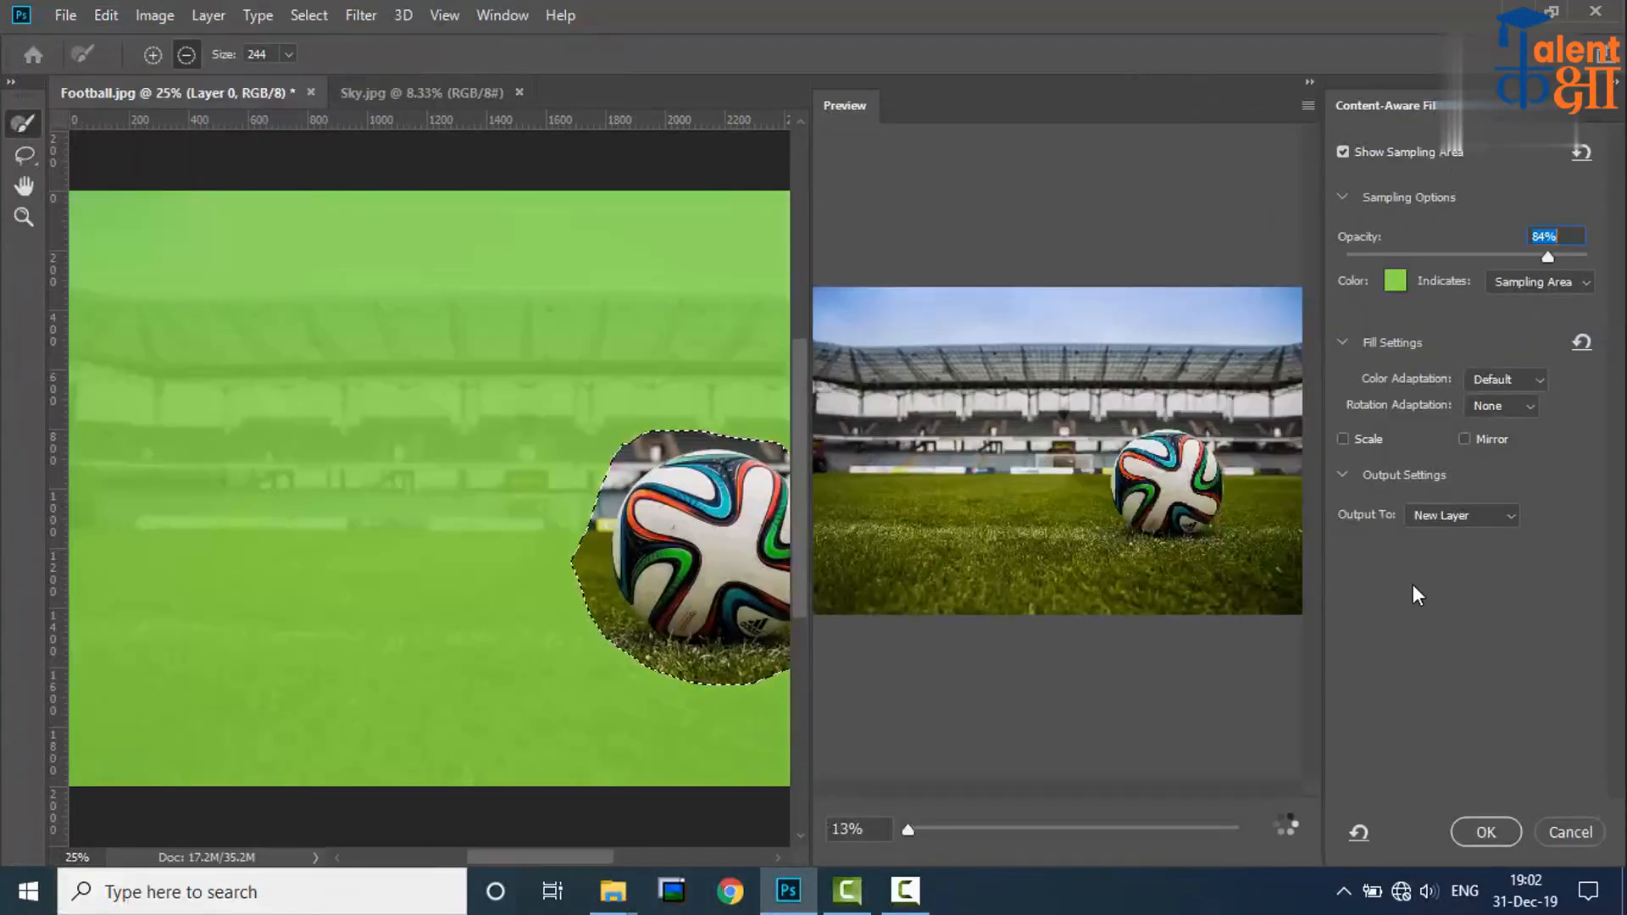
click(1483, 831)
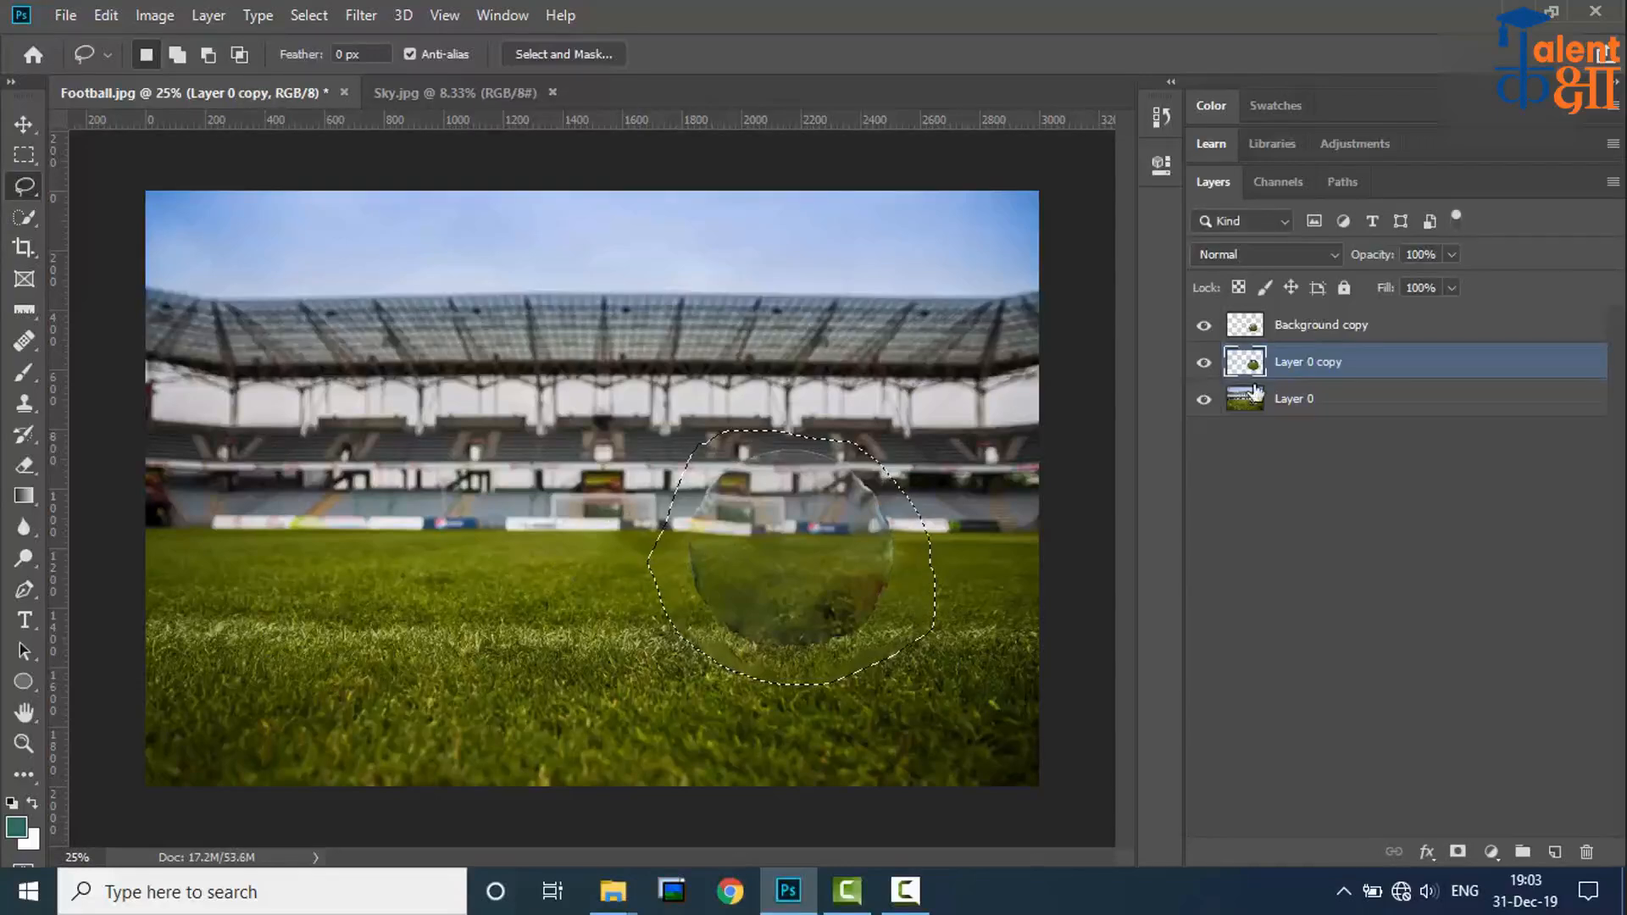
Step: Delete the Background copy layer holding the first fill and clear the selection
click(1204, 325)
drag(1320, 329, 1588, 851)
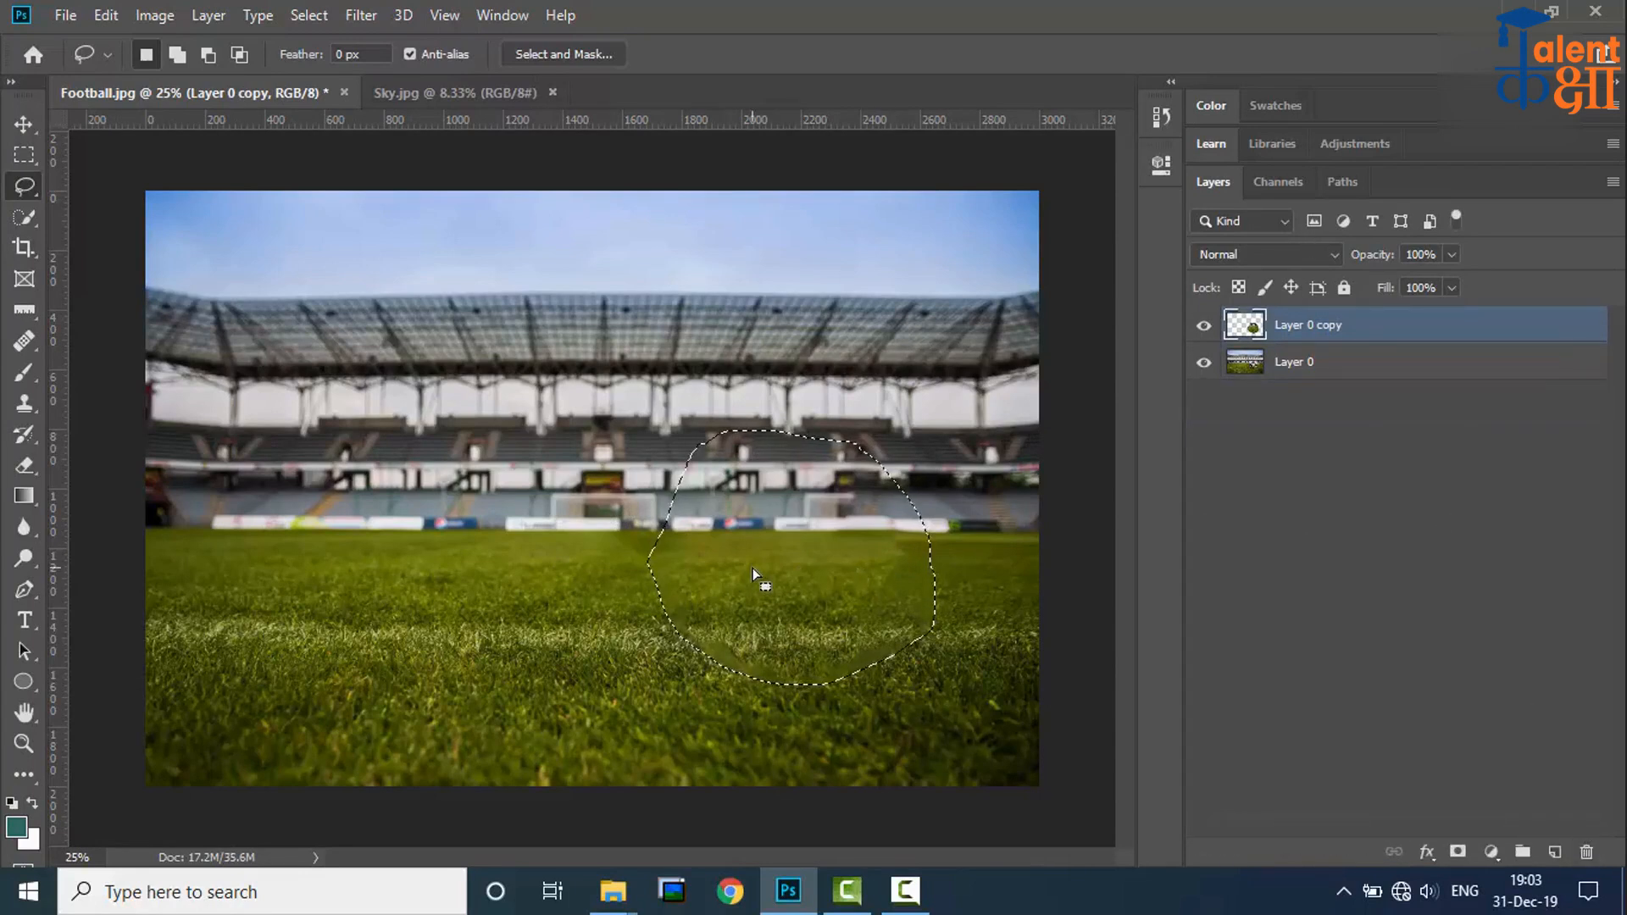
key(ctrl+d)
Step: Switch to the Sky.jpg document and convert its locked Background into a regular layer named Layer 0
click(22, 123)
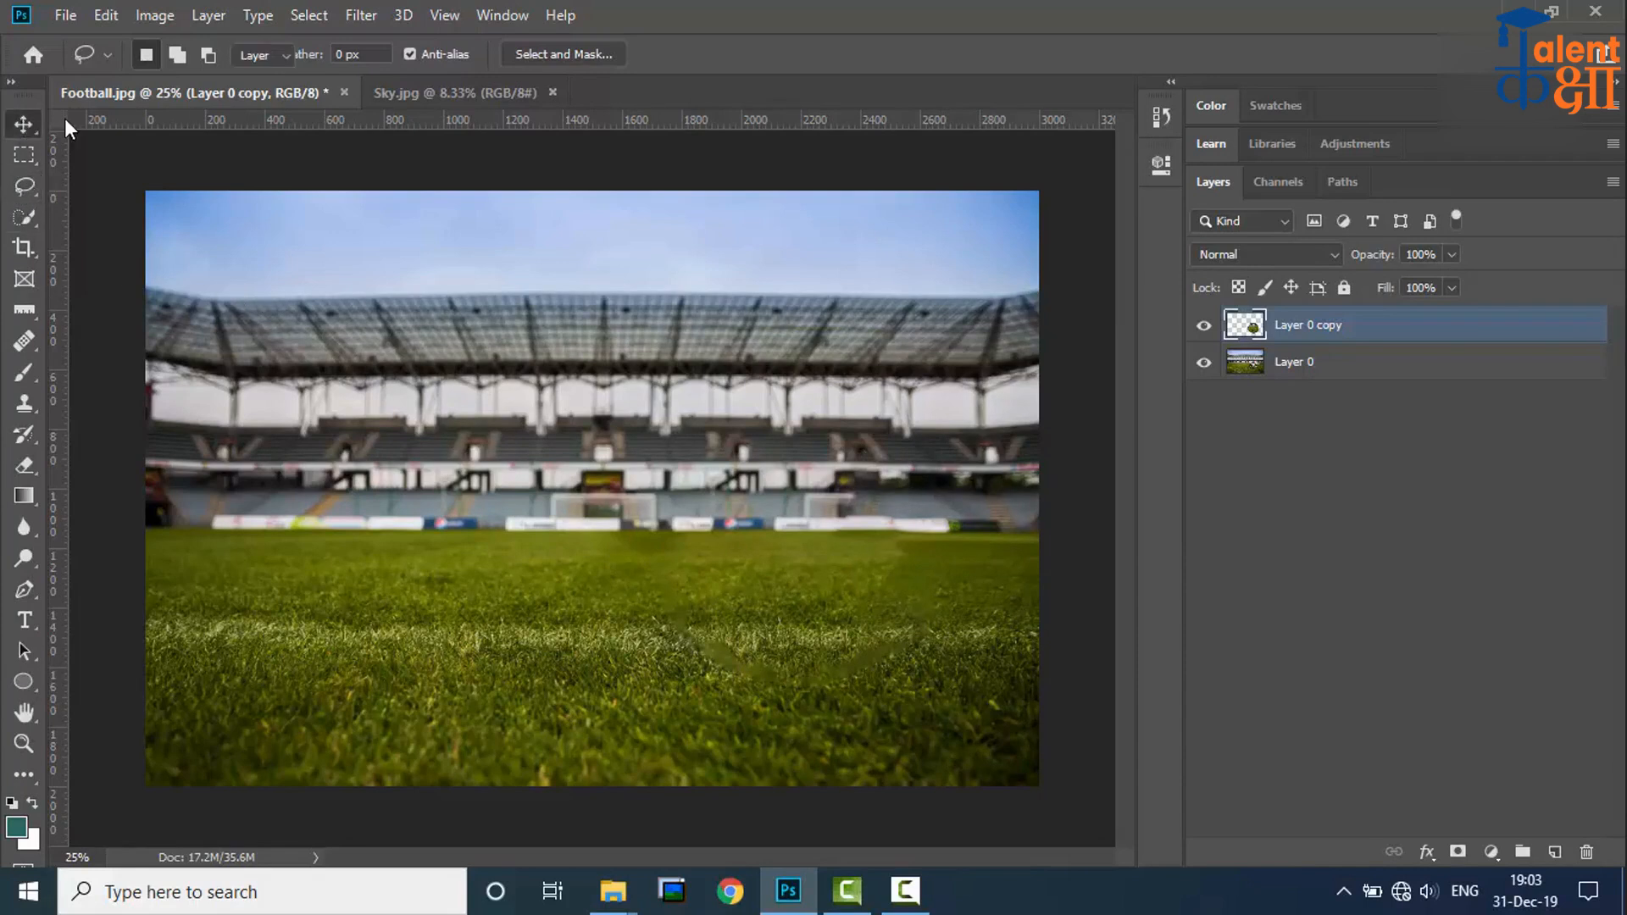
click(428, 99)
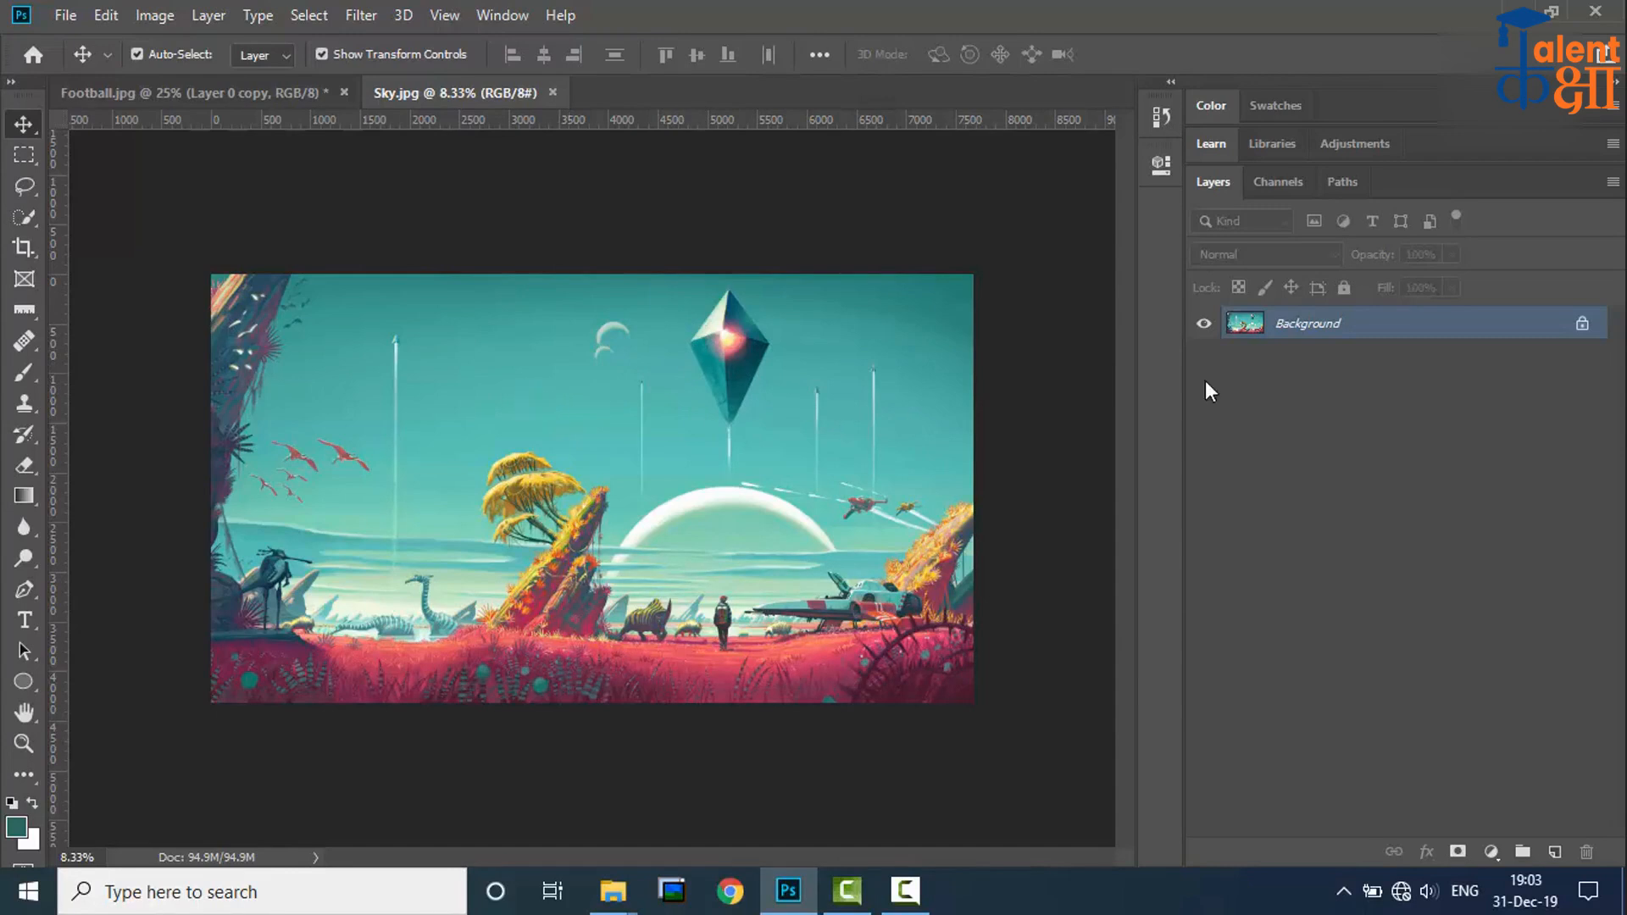
double_click(1407, 330)
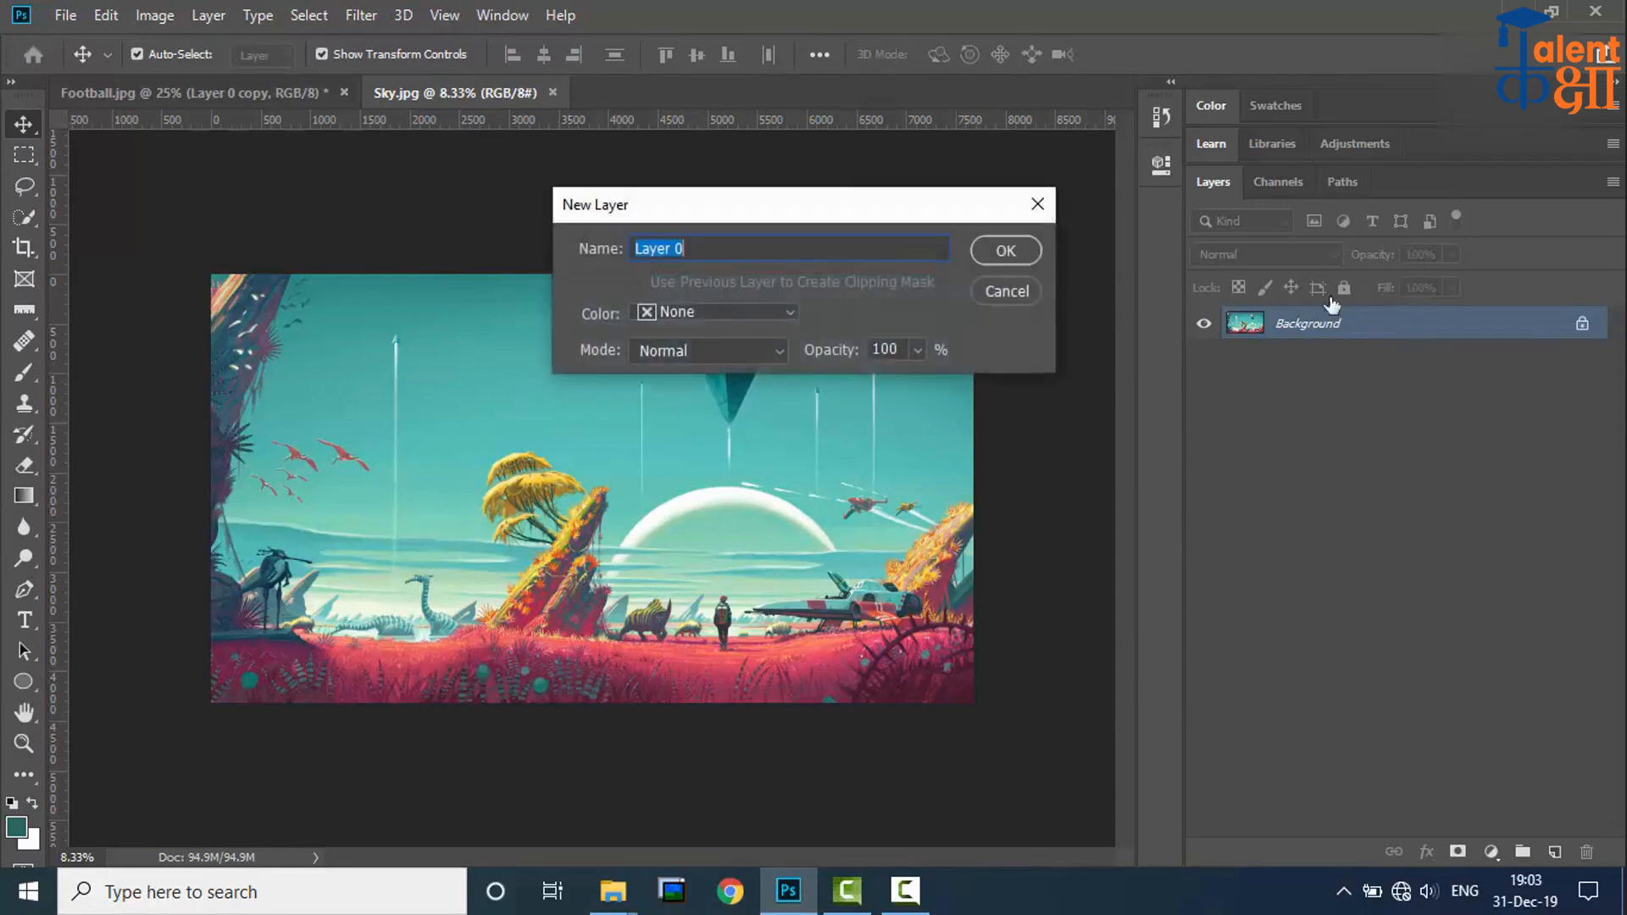
click(1007, 247)
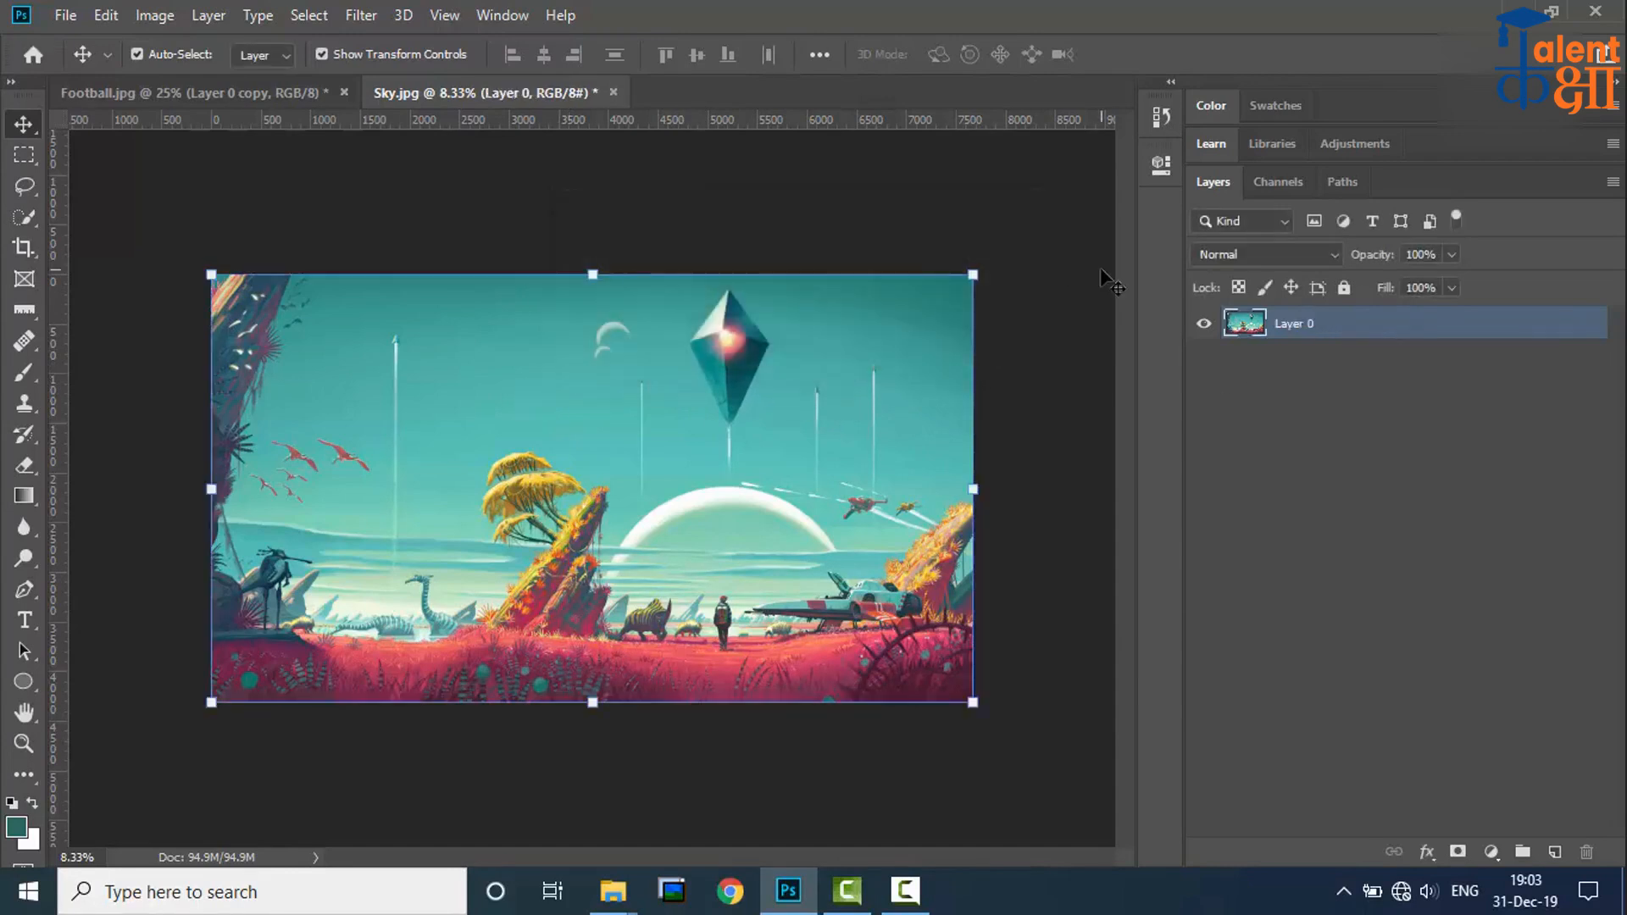
Step: Try narrowing the sky image inward from its left edge with Content-Aware Scale, and undo the scaling
click(106, 18)
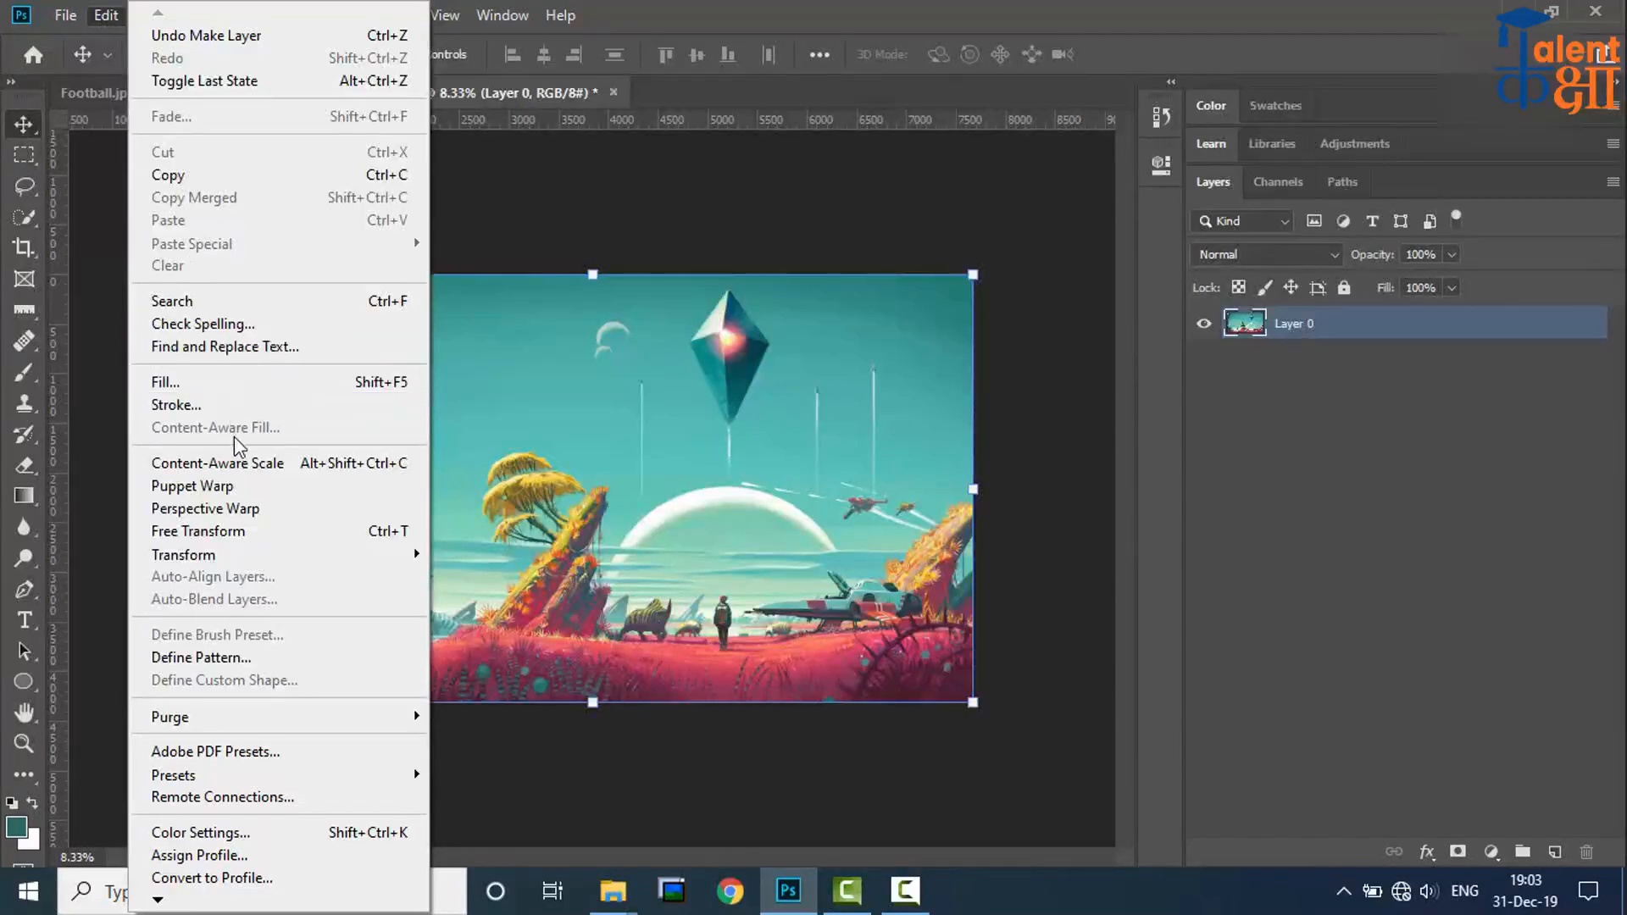
click(250, 464)
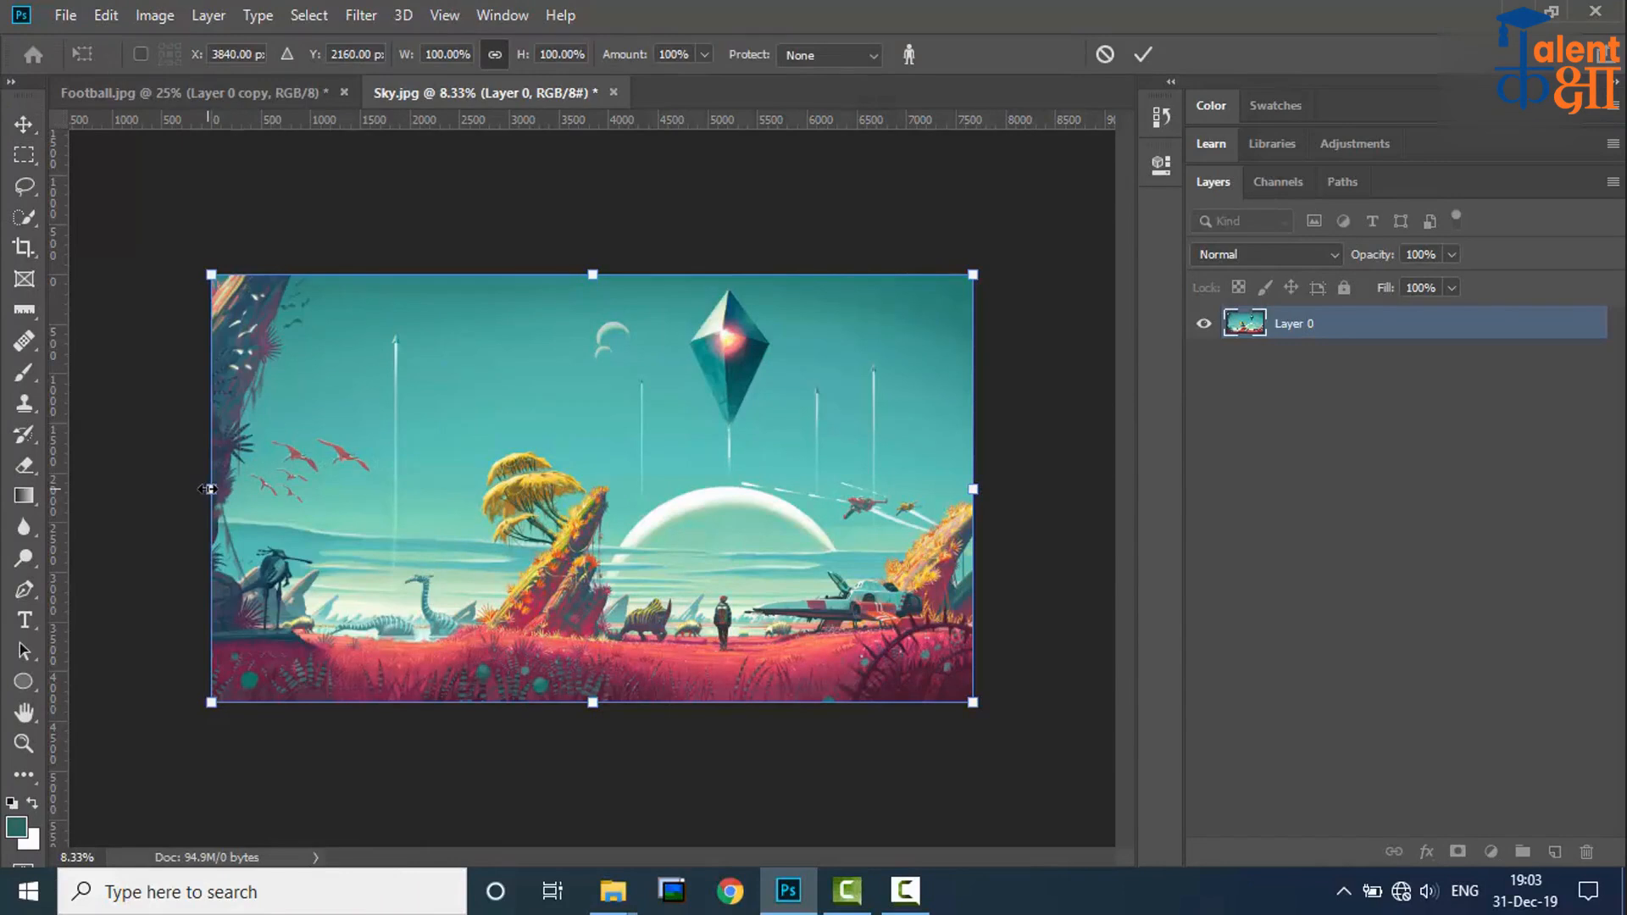
drag(210, 489, 376, 504)
key(ctrl+z)
key(Return)
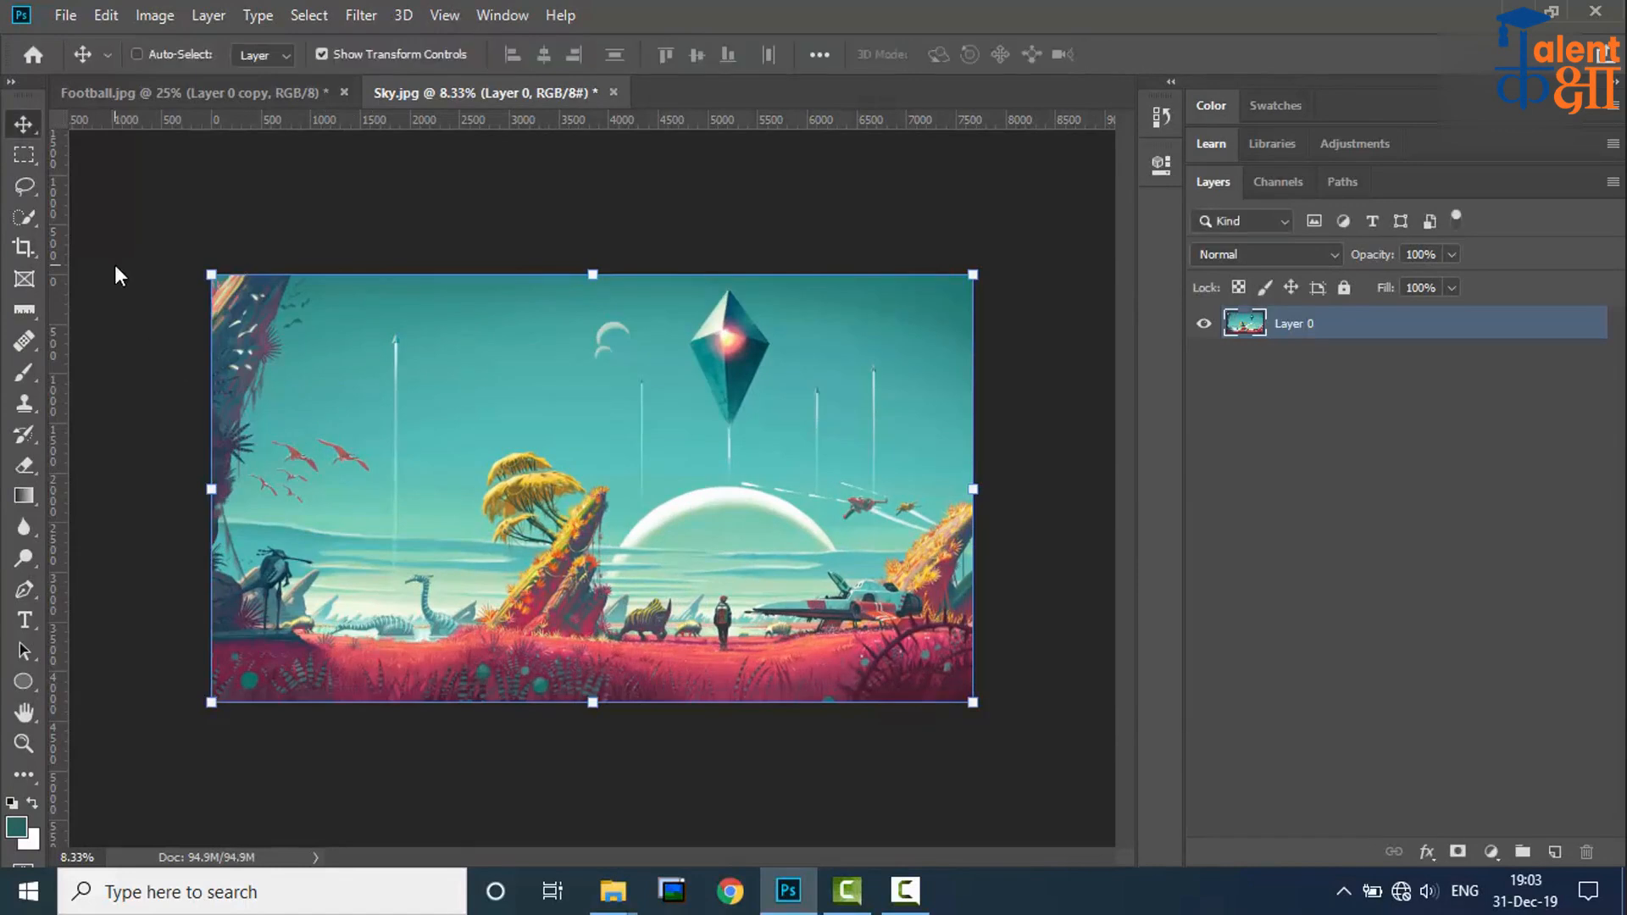
Step: Try squeezing the sky image inward from its left edge with Free Transform, and undo the change
key(ctrl+t)
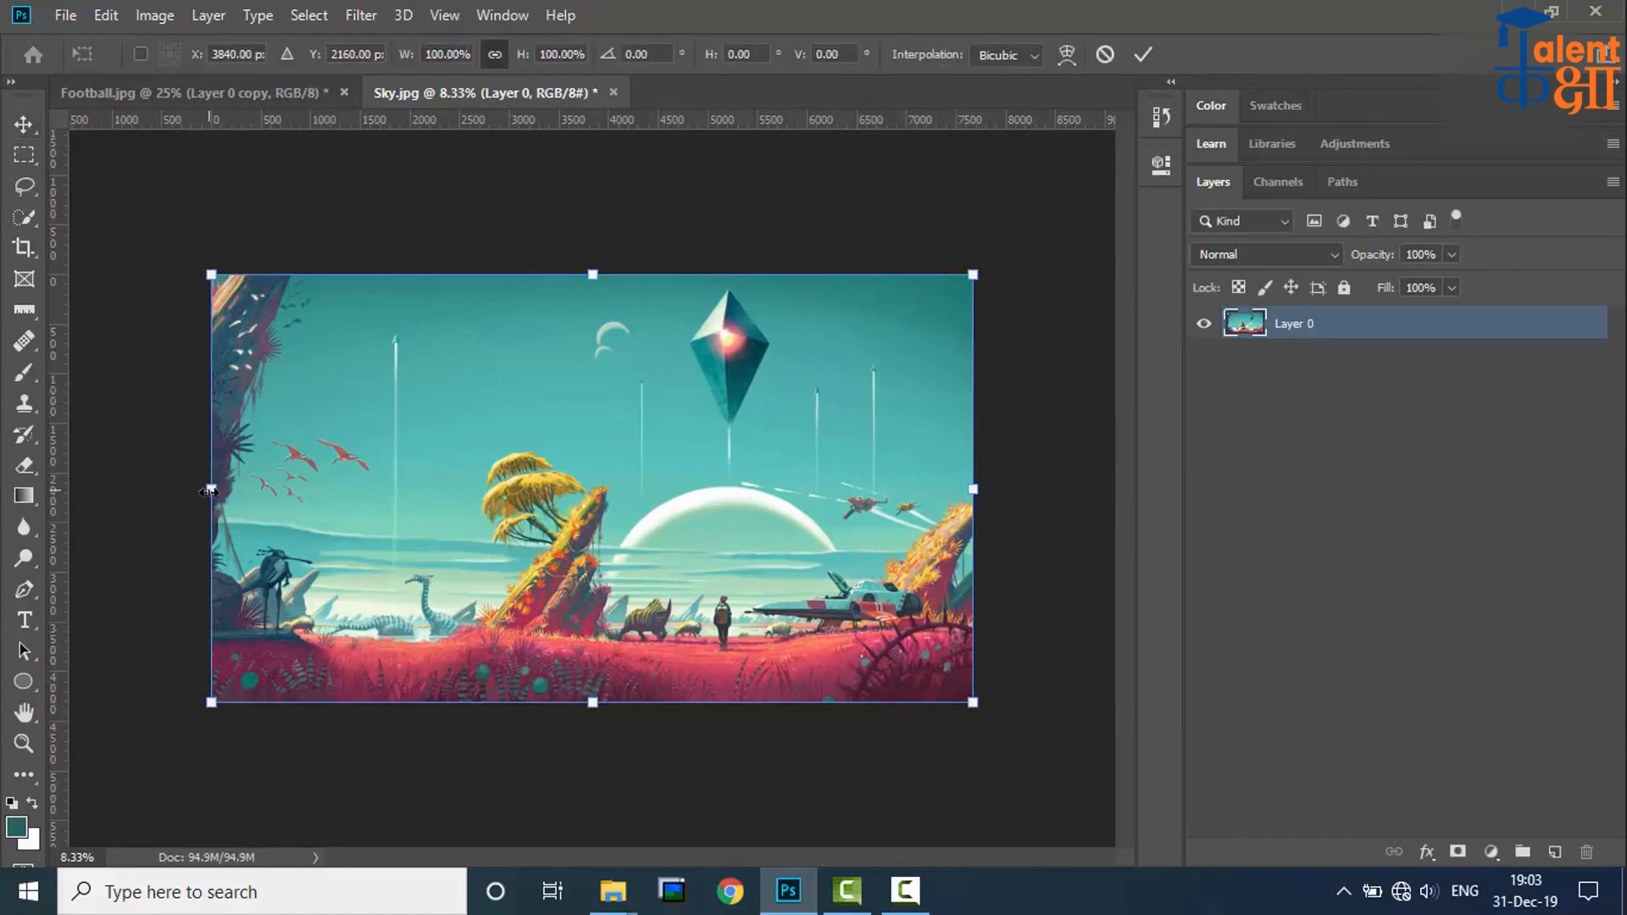
drag(212, 488, 552, 512)
key(ctrl+z)
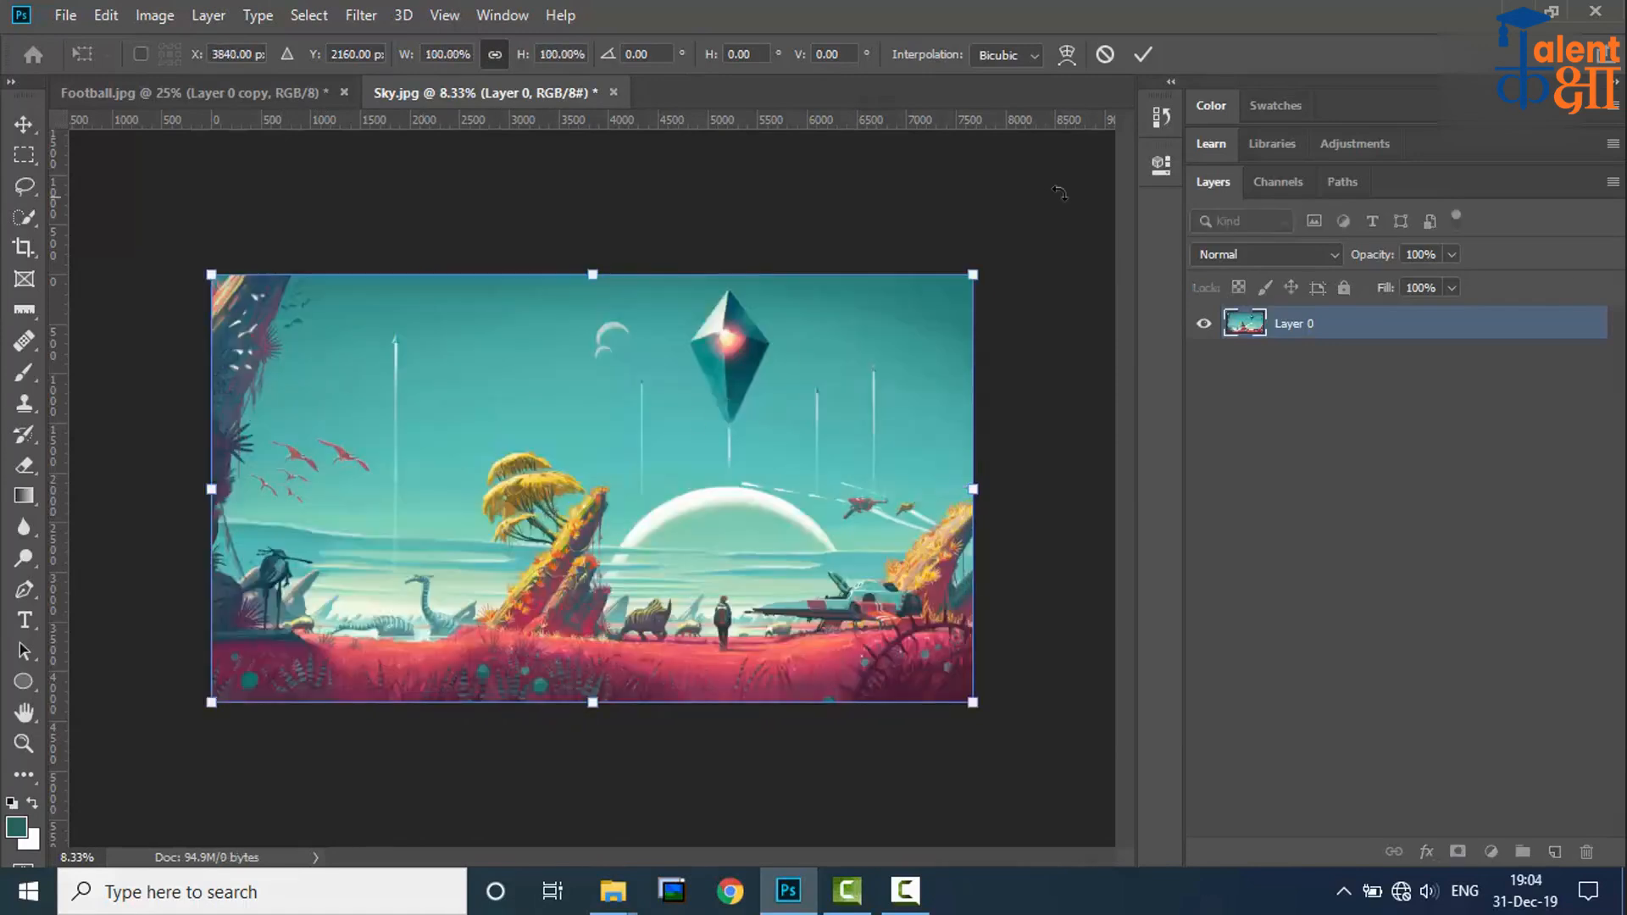
Step: Try scaling the sky image from its left edge with Content-Aware Scale, keeping its width at 100%
click(1105, 55)
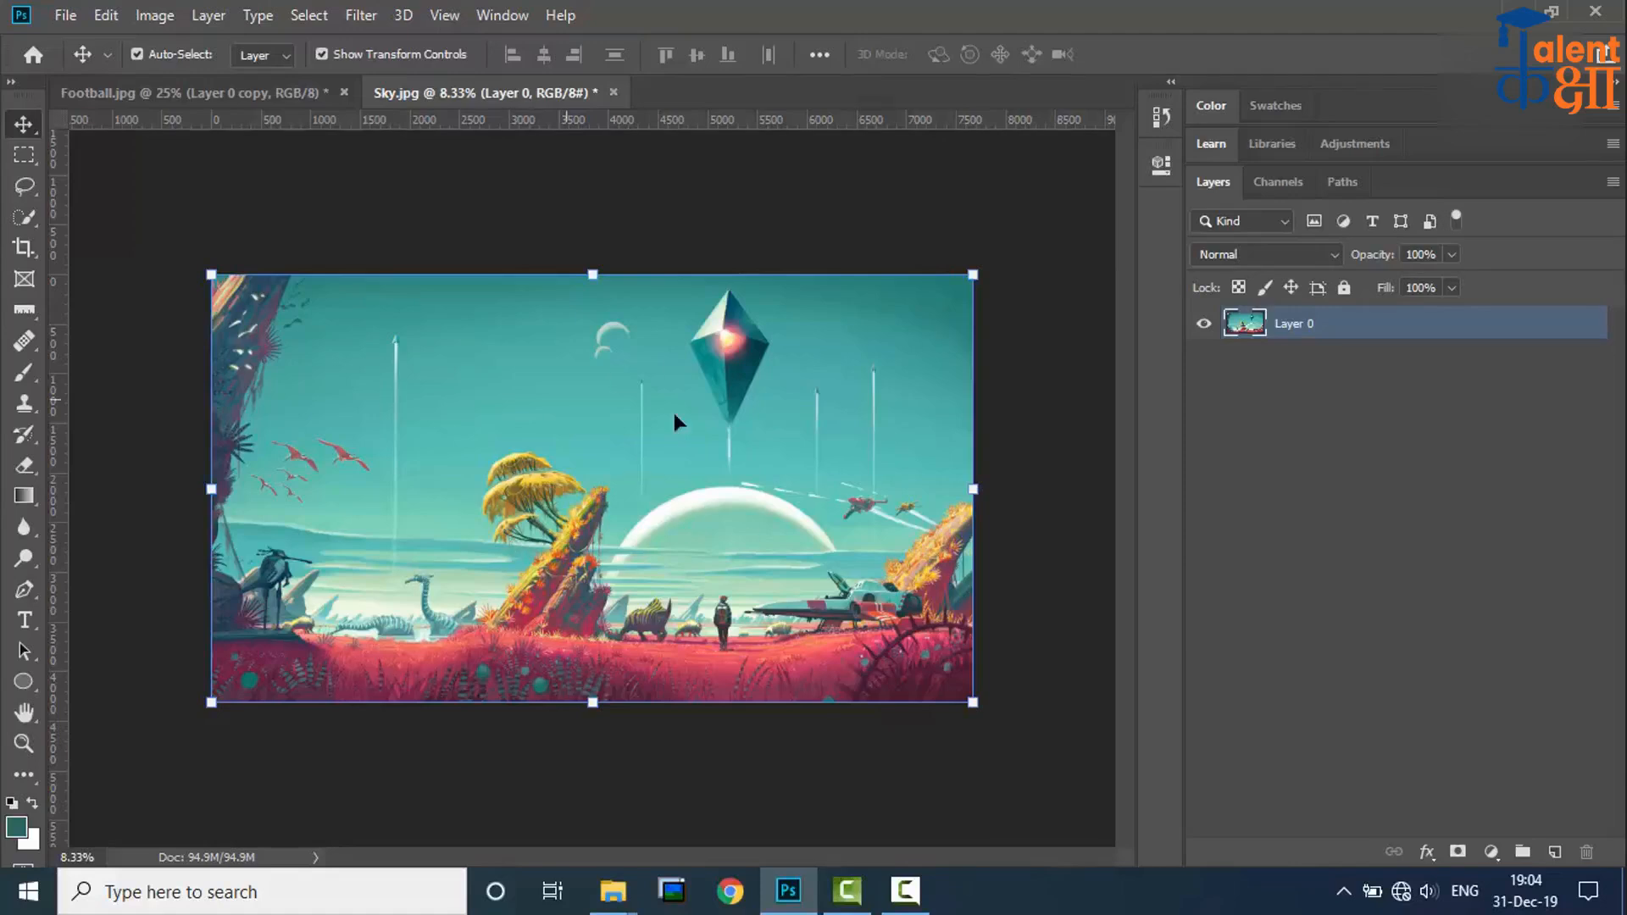
click(107, 17)
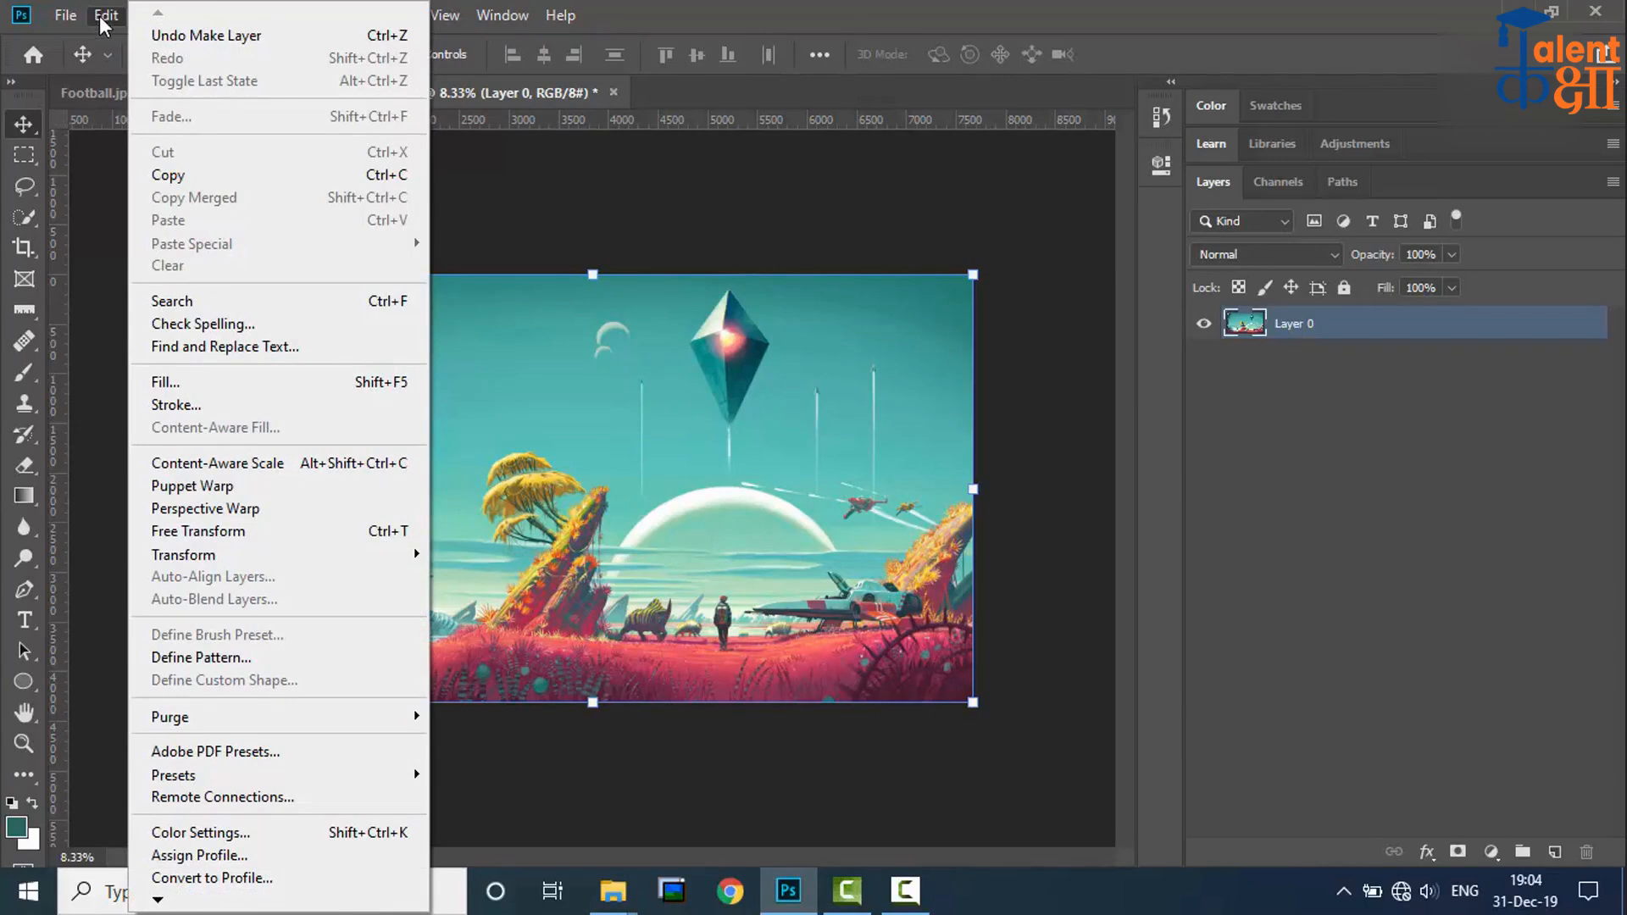
click(263, 462)
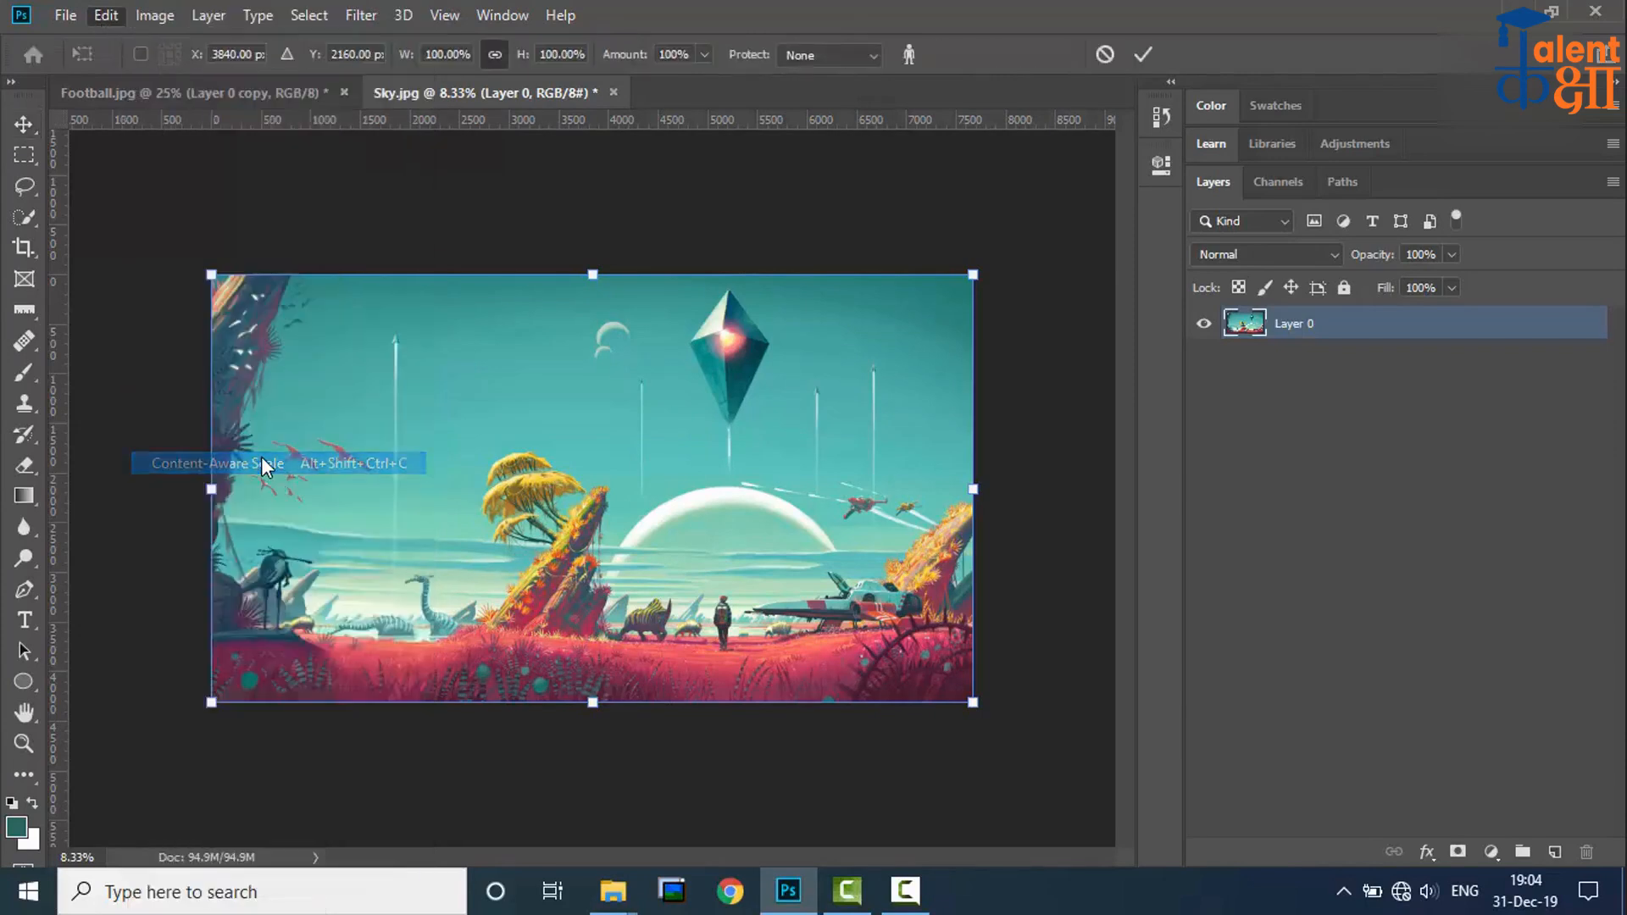
mouse_move(211, 489)
mouse_down()
mouse_move(472, 488)
mouse_move(202, 498)
mouse_up()
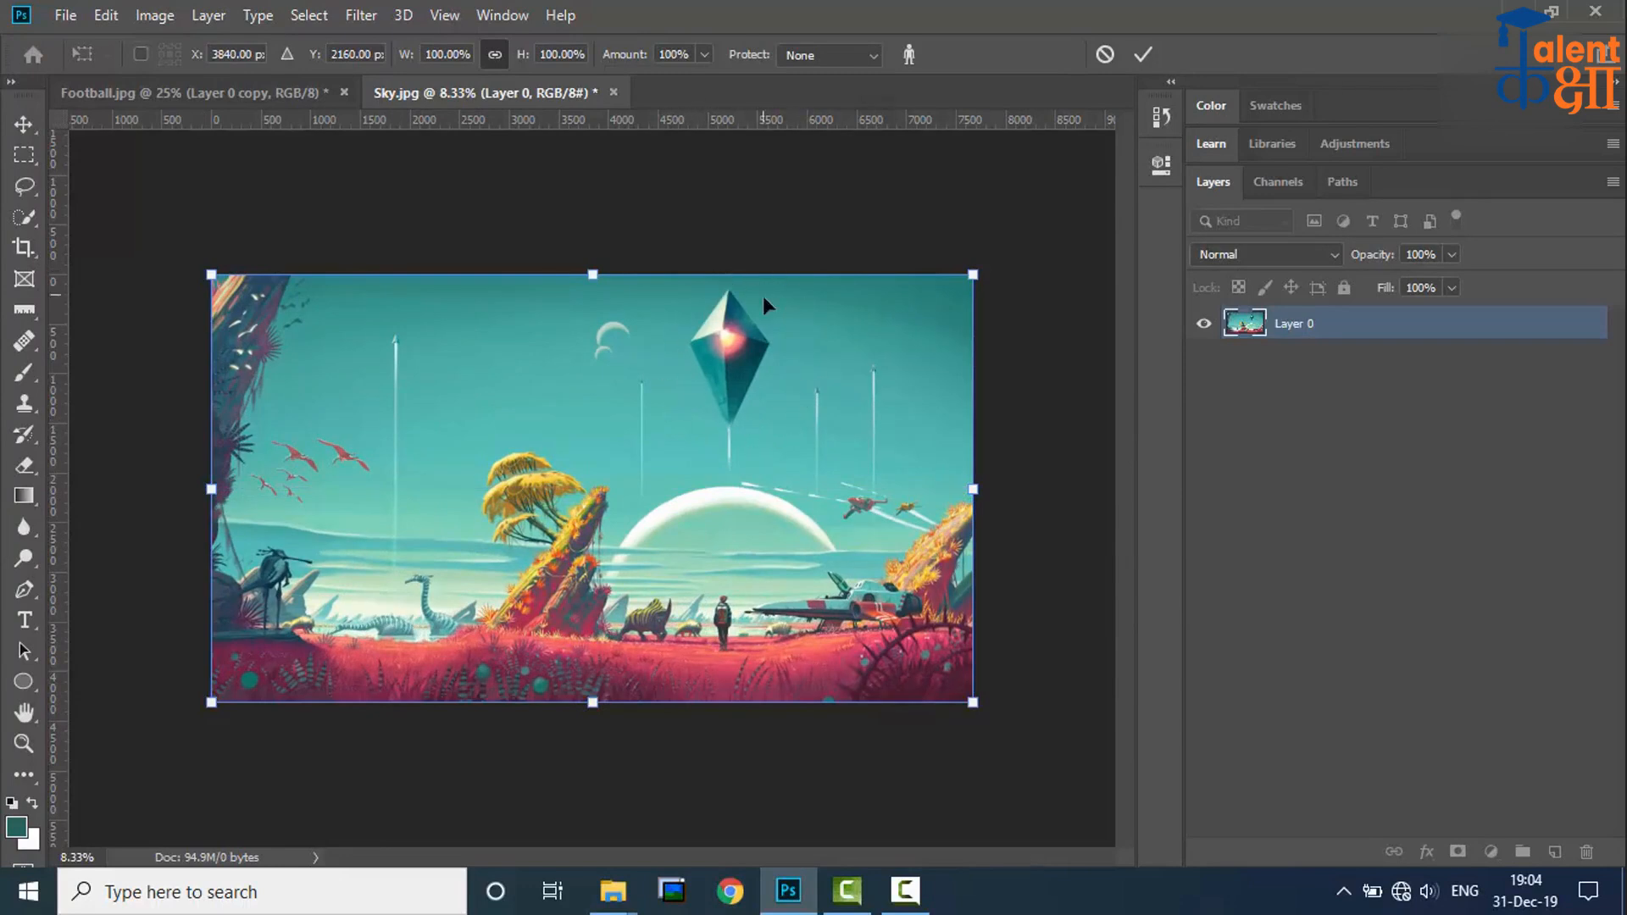
mouse_move(209, 490)
mouse_down()
mouse_move(494, 502)
mouse_move(210, 513)
mouse_up()
click(1141, 54)
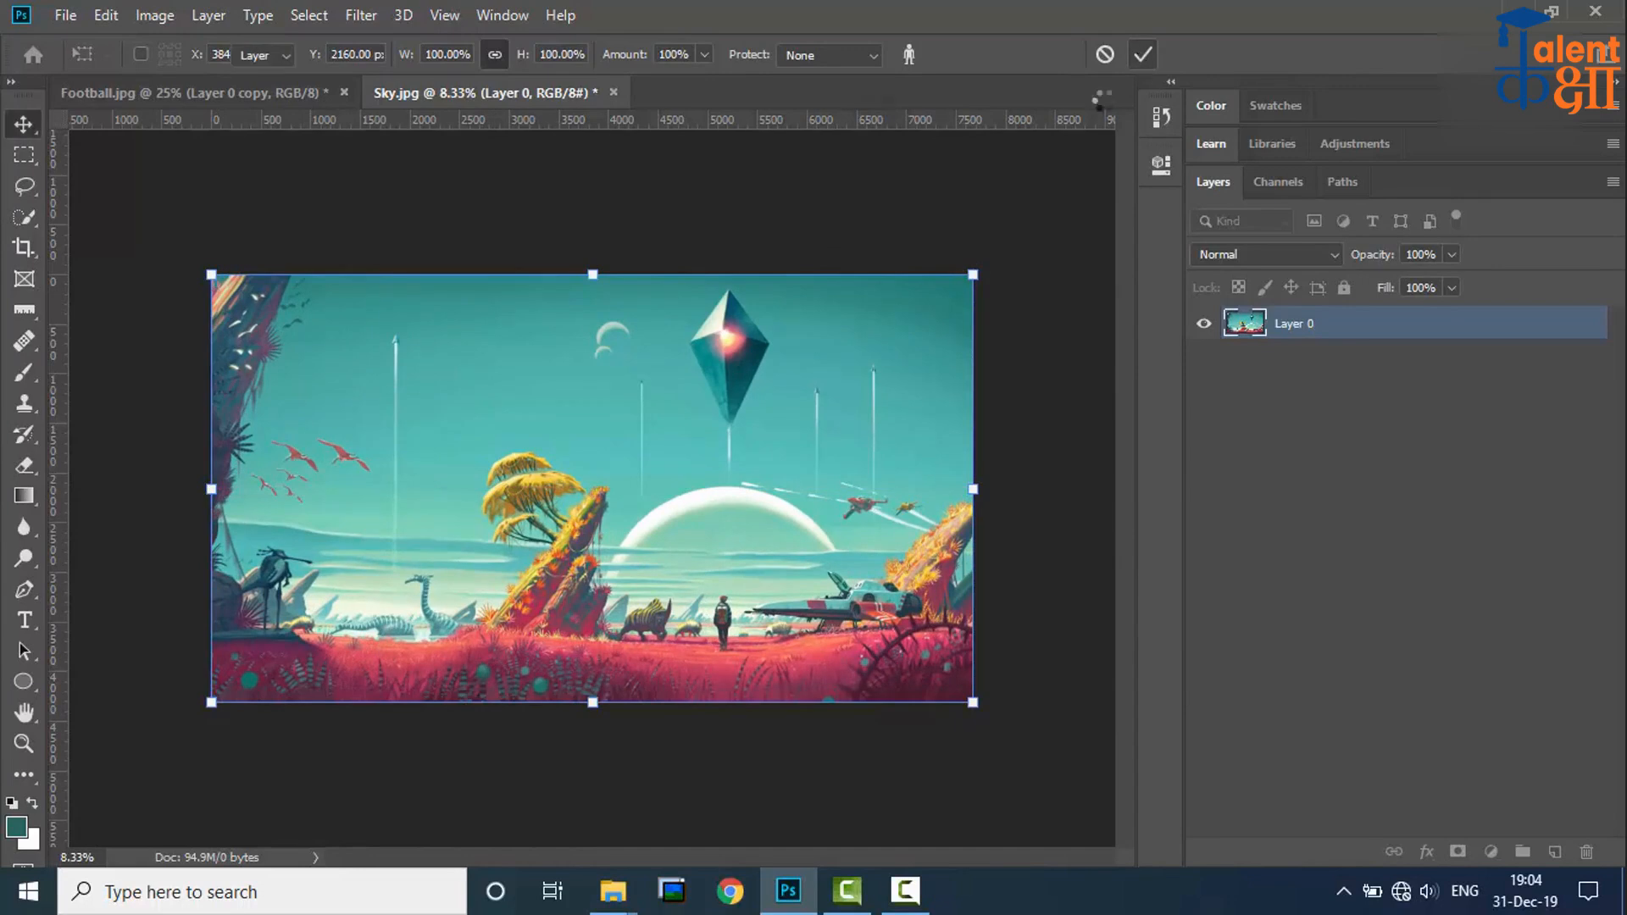
Step: Lasso the floating diamond-shaped craft, save the selection as a new channel named UFO, and deselect it
click(25, 185)
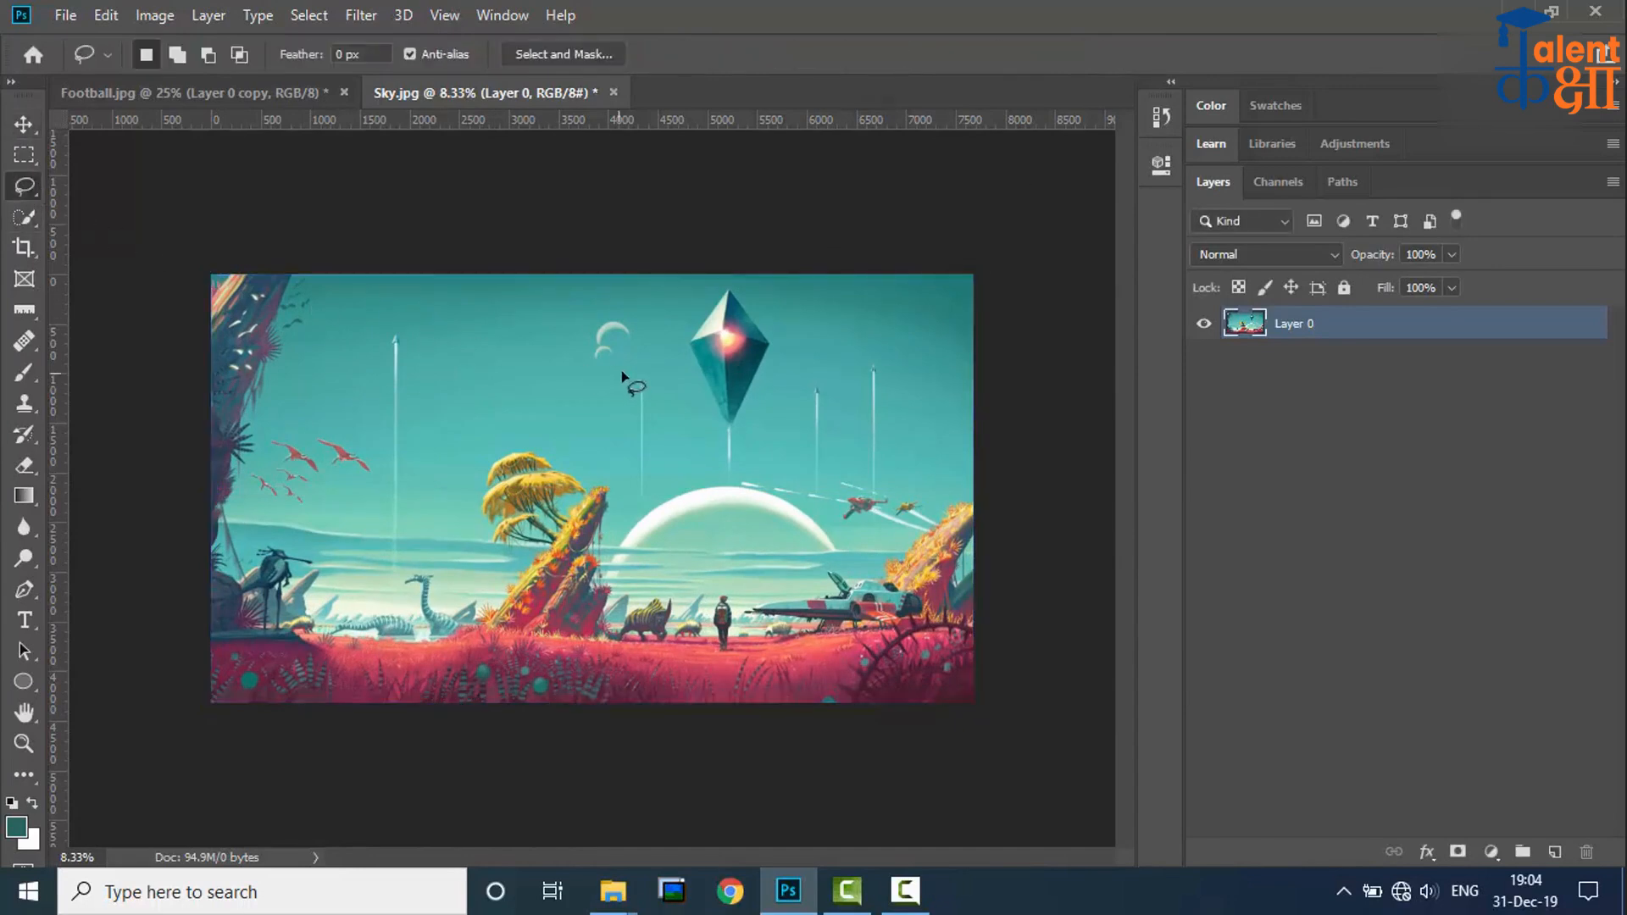
mouse_move(682, 293)
mouse_down()
mouse_move(669, 390)
mouse_move(710, 423)
mouse_move(760, 422)
mouse_move(812, 346)
mouse_move(765, 290)
mouse_move(688, 302)
mouse_up()
click(310, 16)
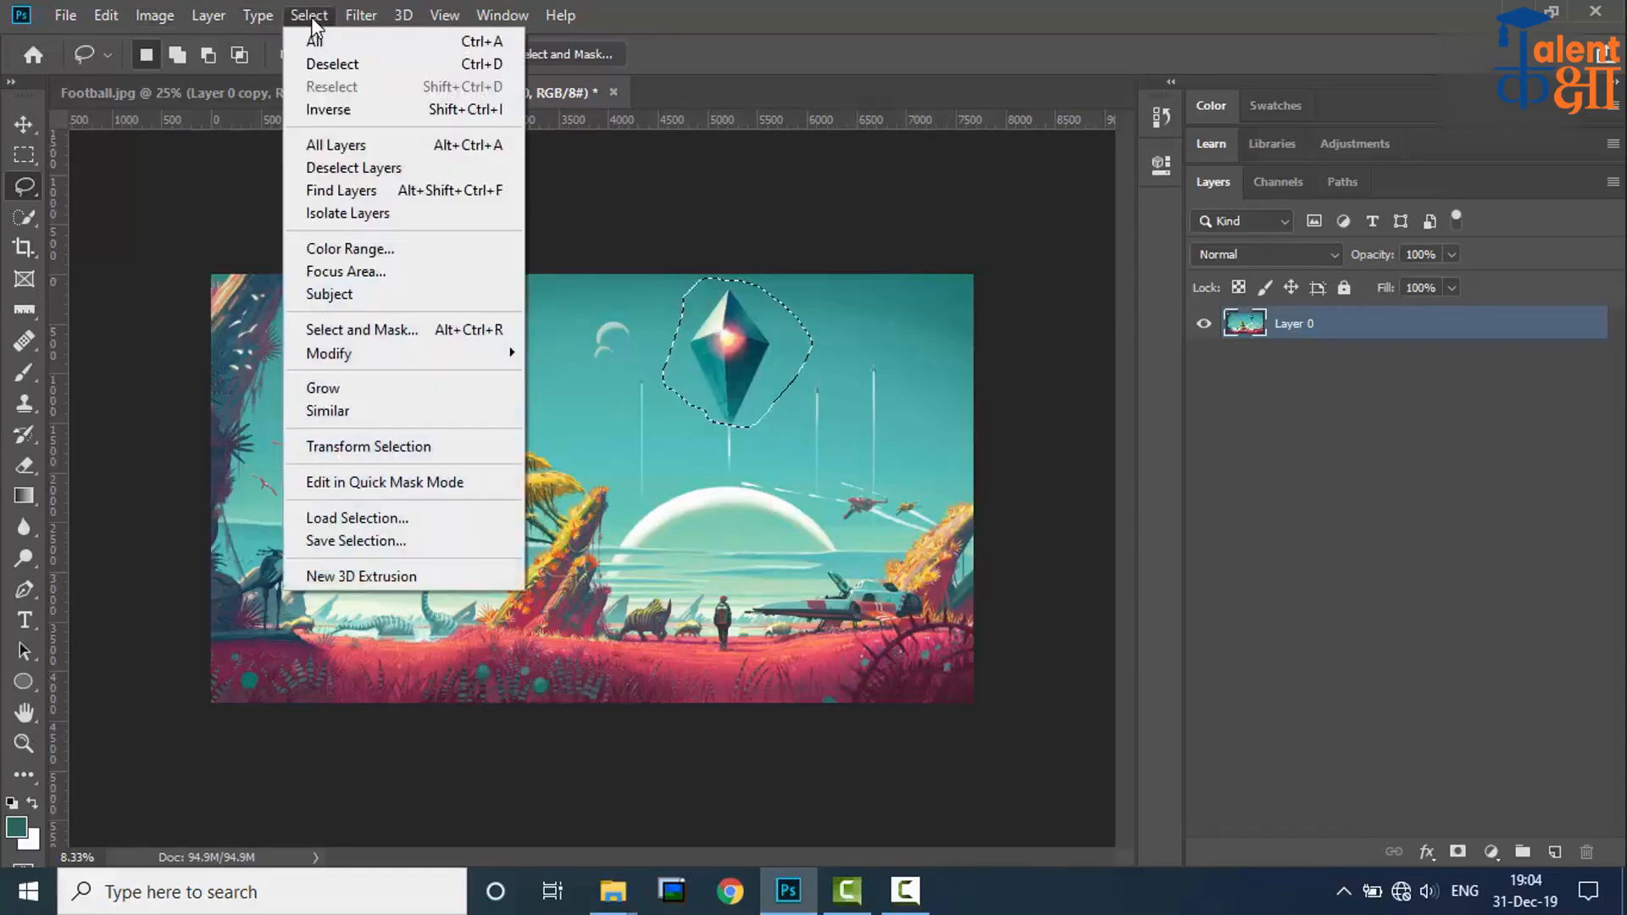
click(398, 541)
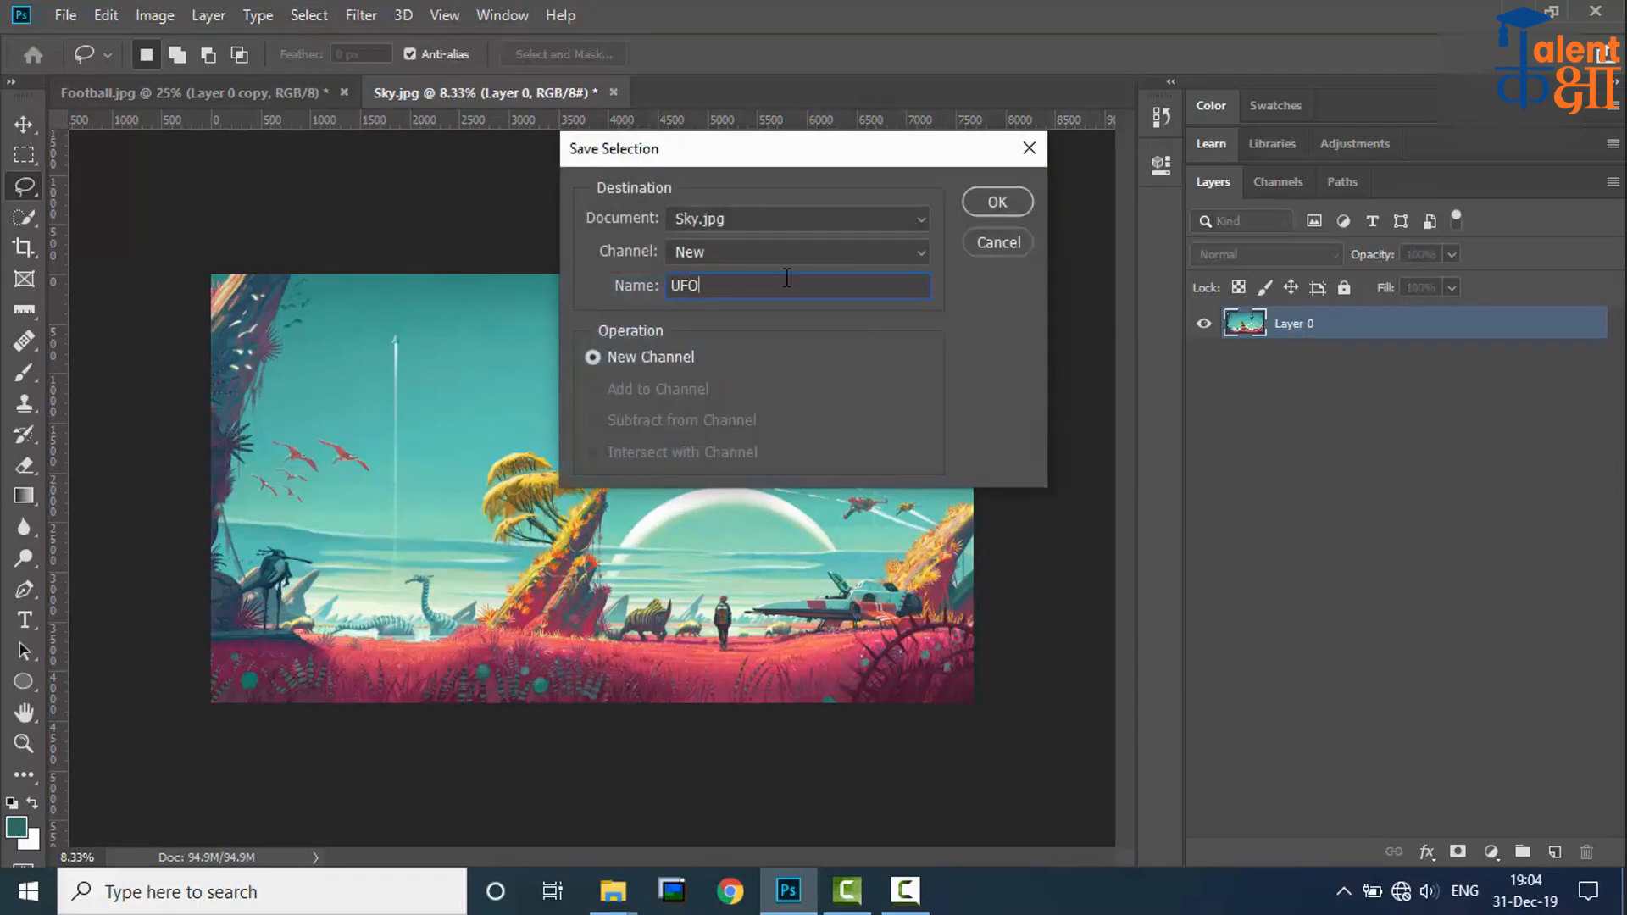
text(UFO)
key(Return)
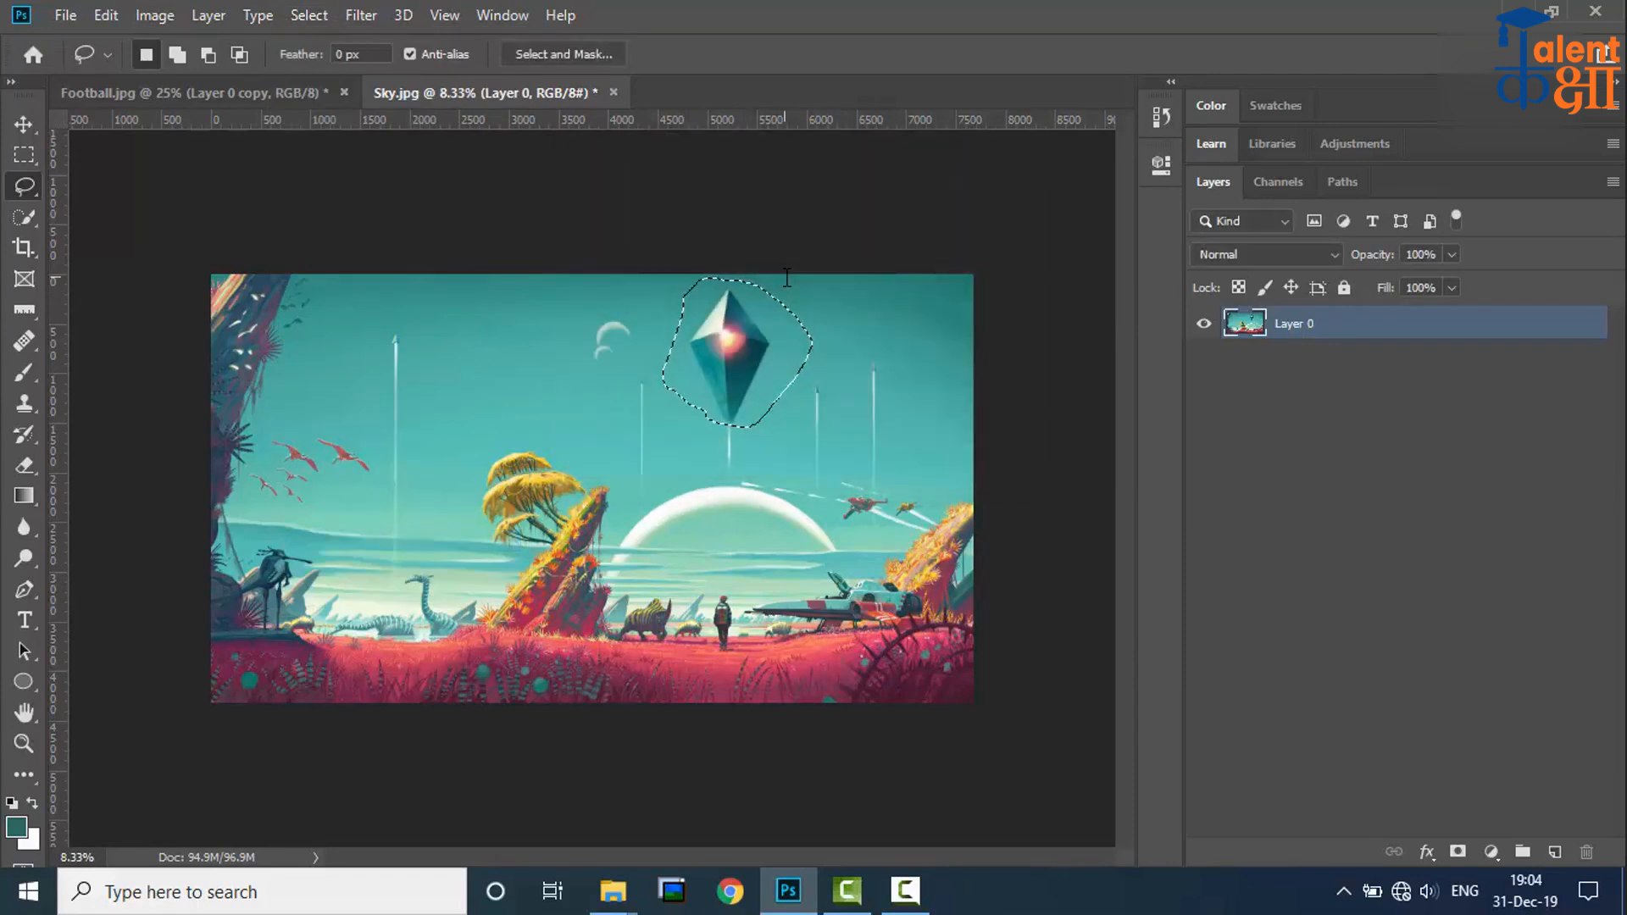
key(ctrl+d)
Step: Try shrinking the sky image inward from its left edge to 73.44% with Content-Aware Scale, protecting the UFO selection
click(20, 129)
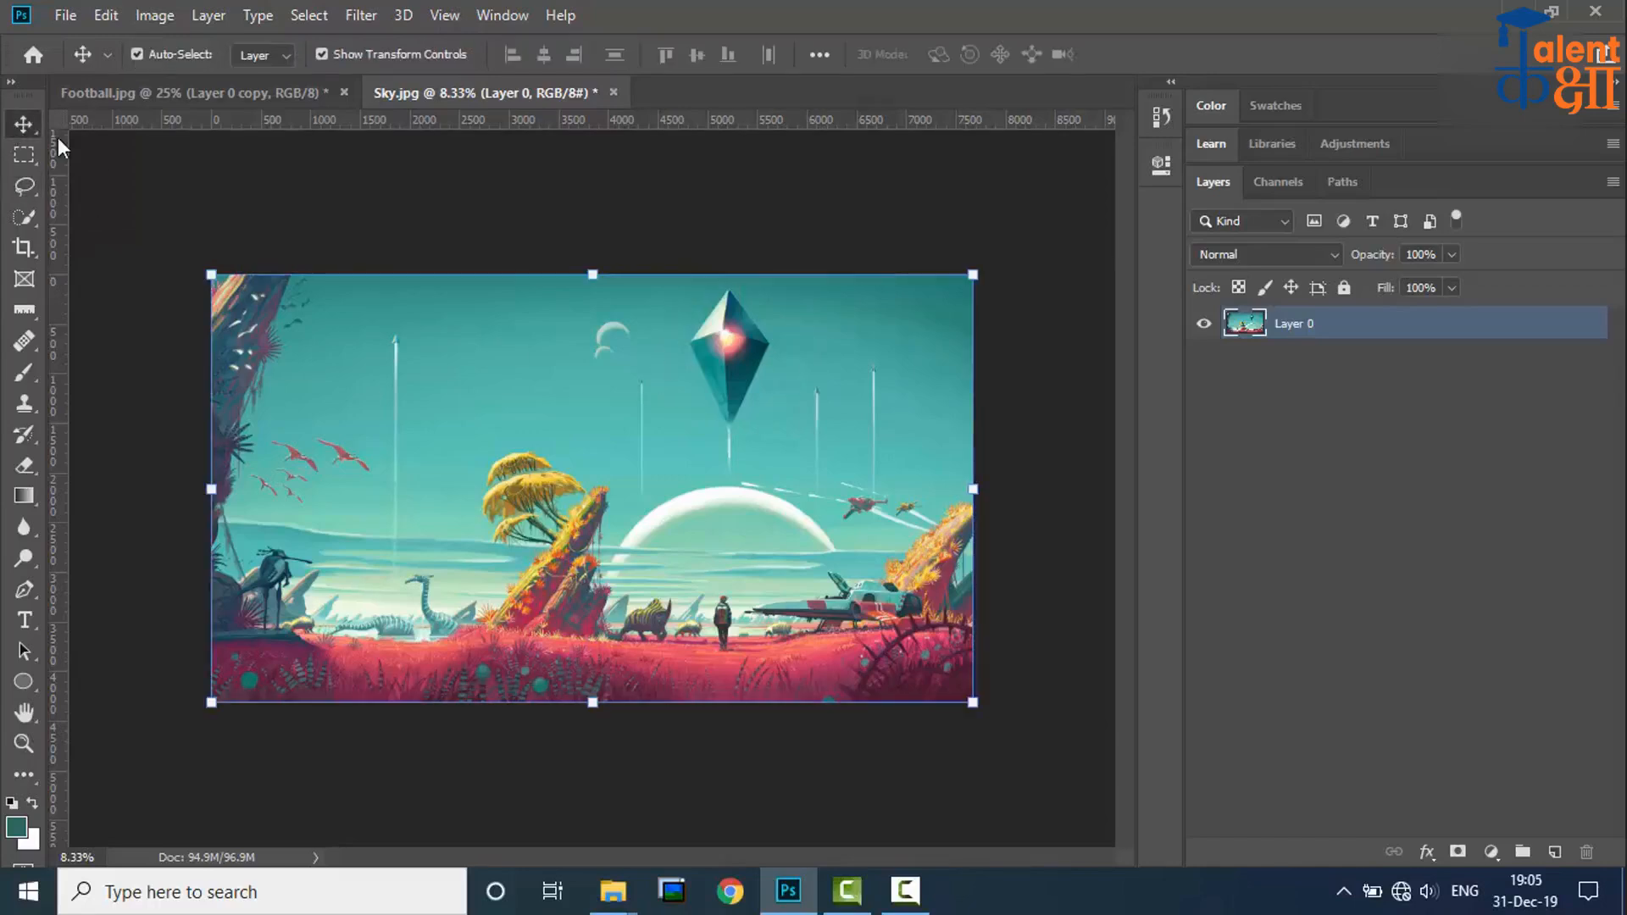
click(105, 15)
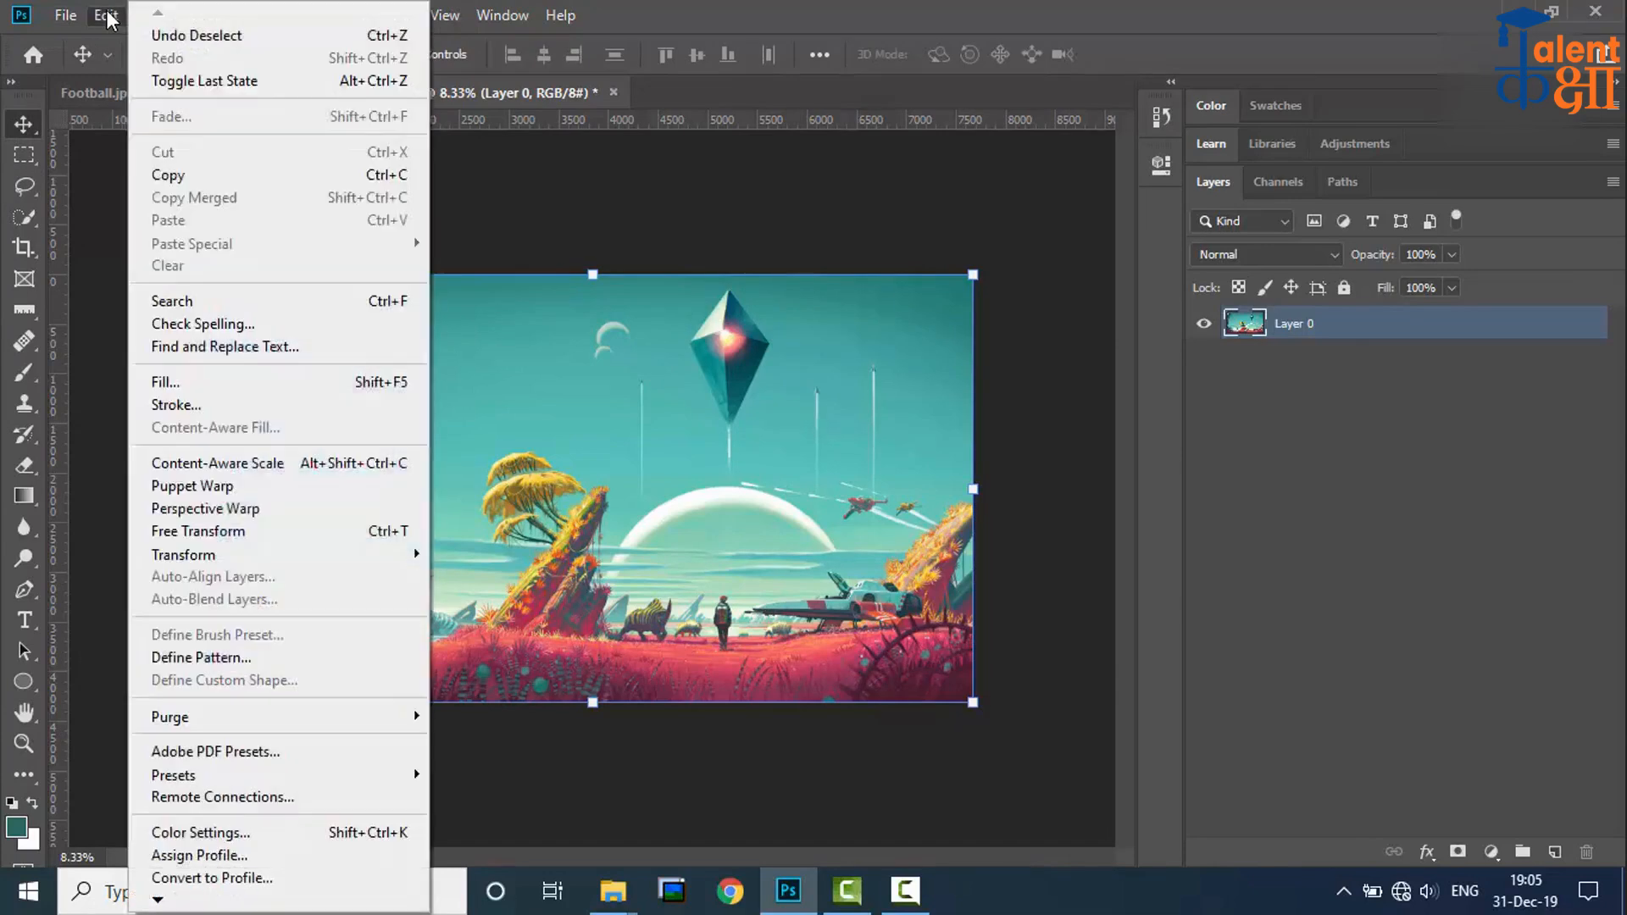
click(248, 464)
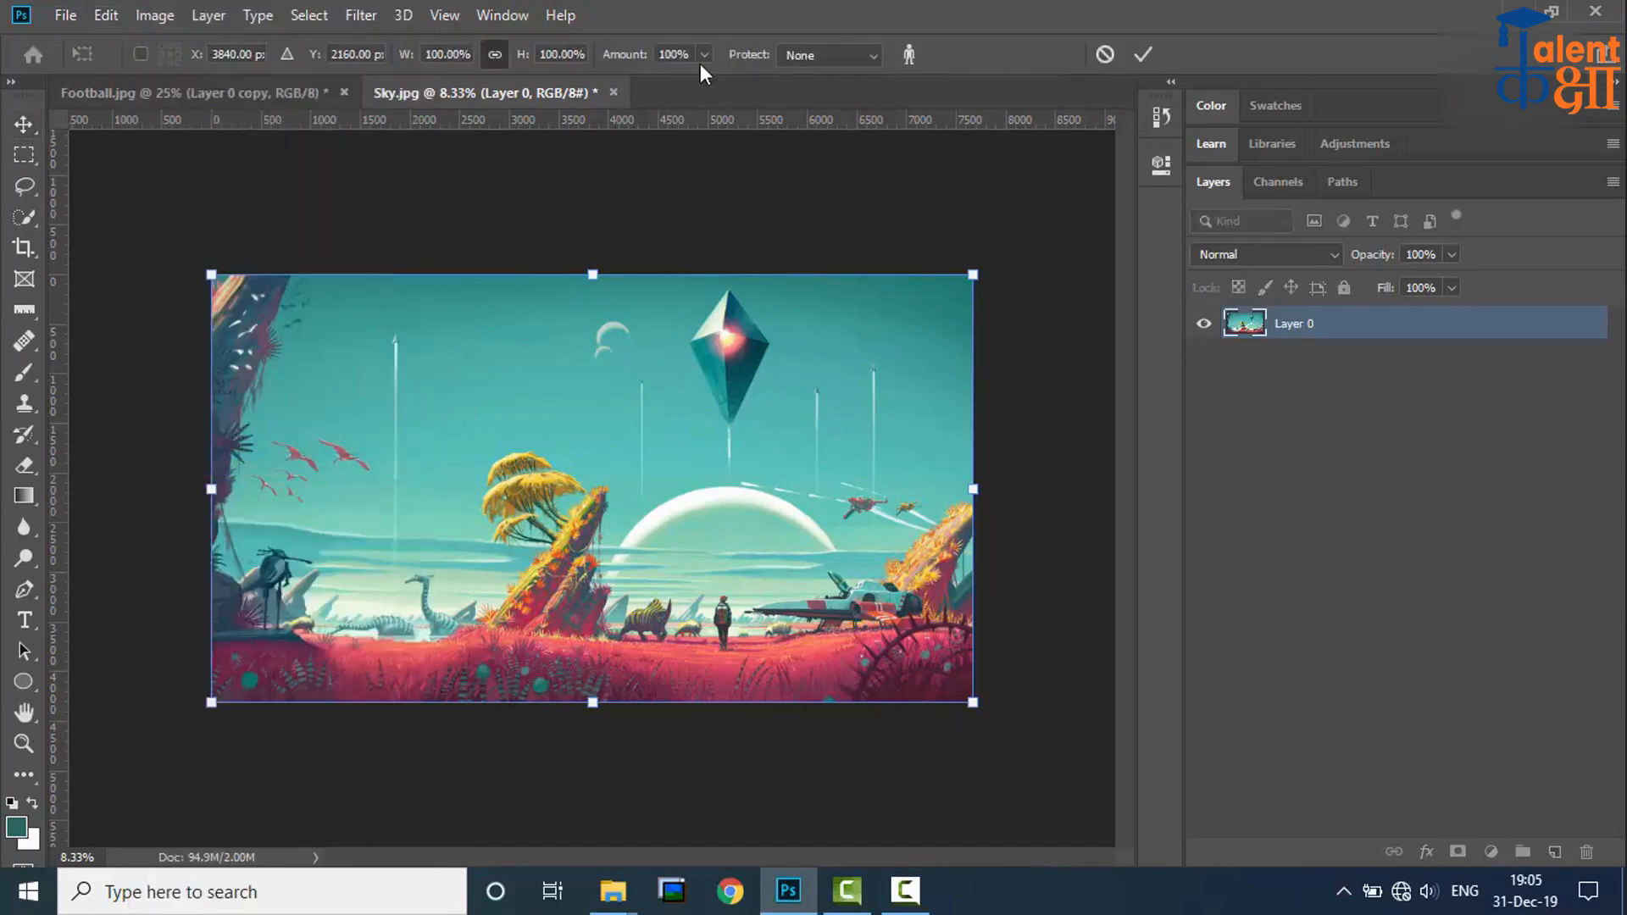
click(837, 56)
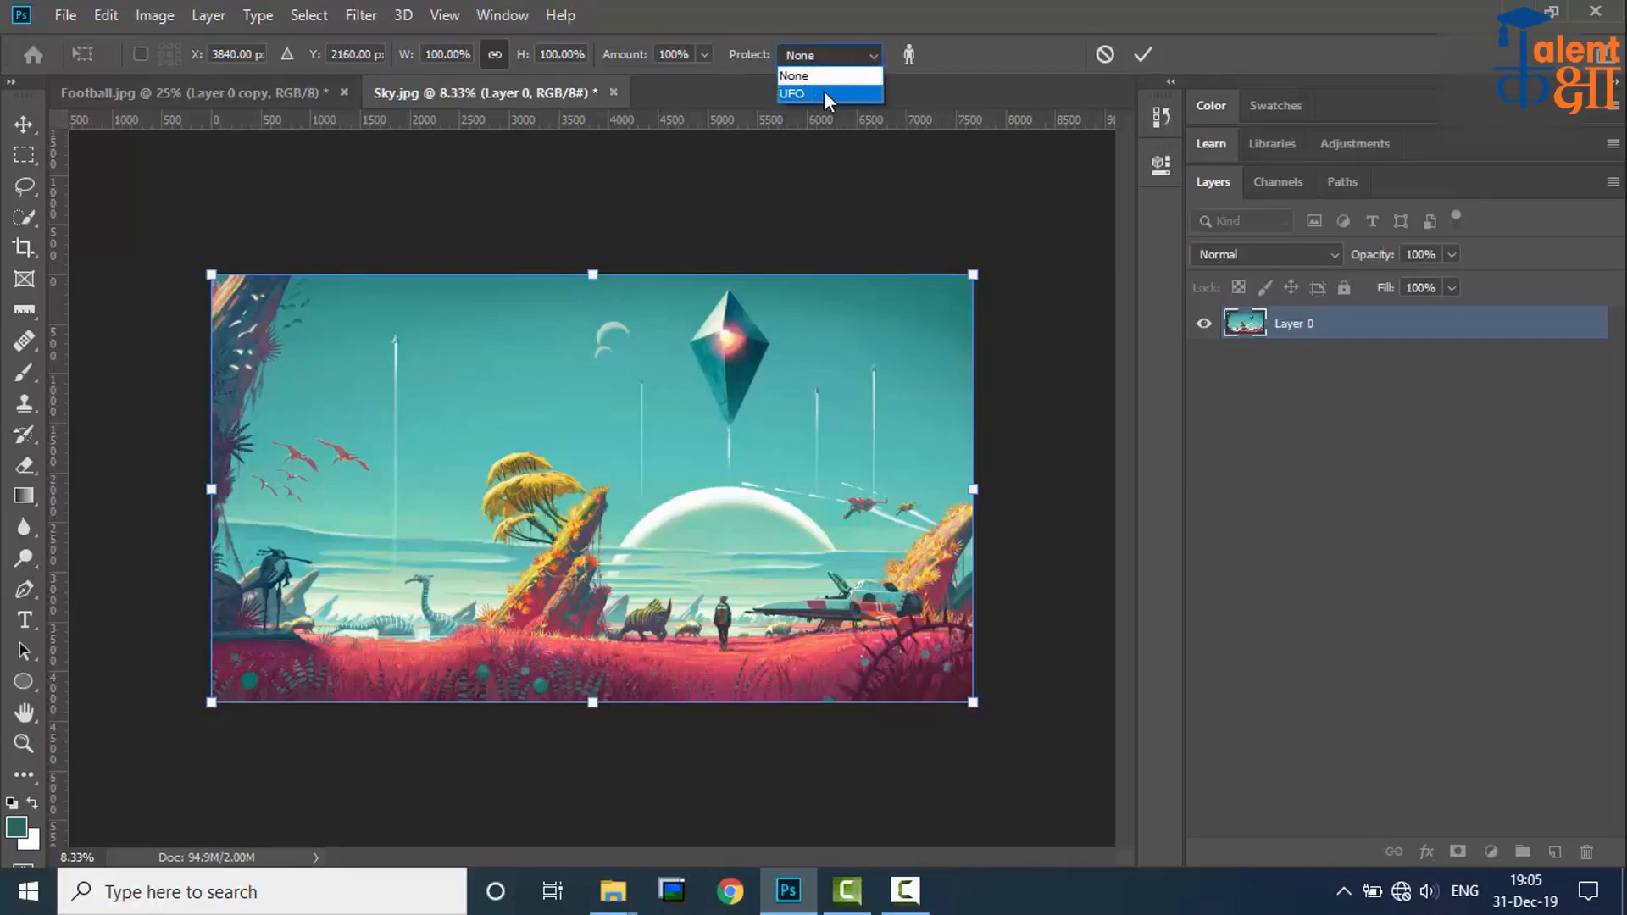
click(824, 95)
drag(210, 490, 414, 517)
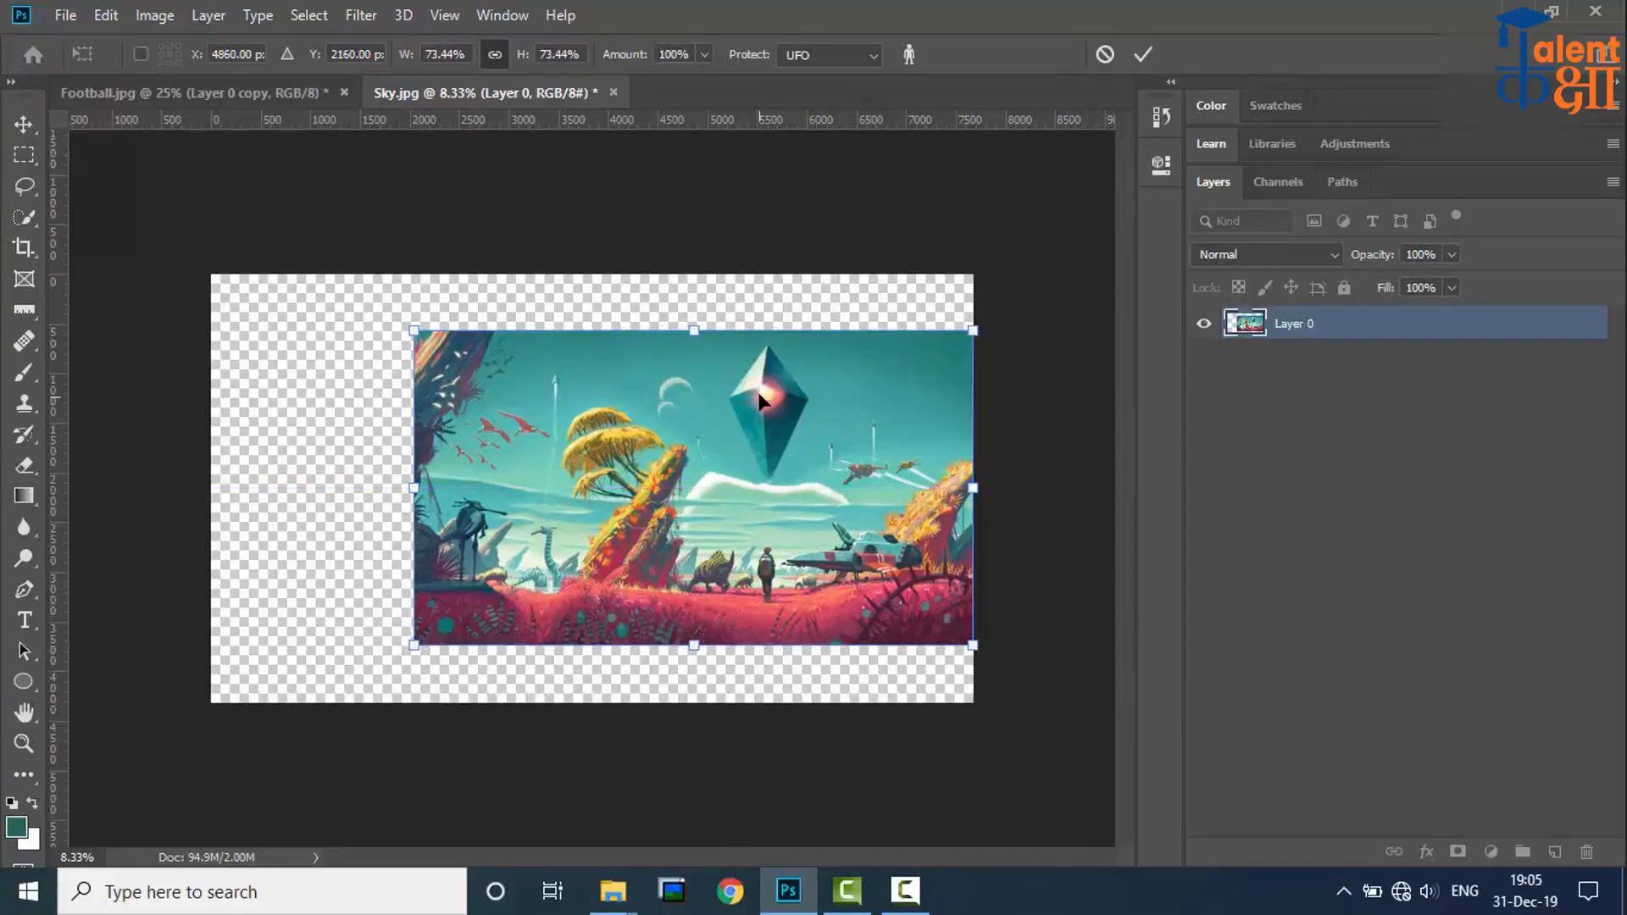
Step: Set the scale protection to None, restore the sky image to 100% size, and deselect the layer
click(849, 54)
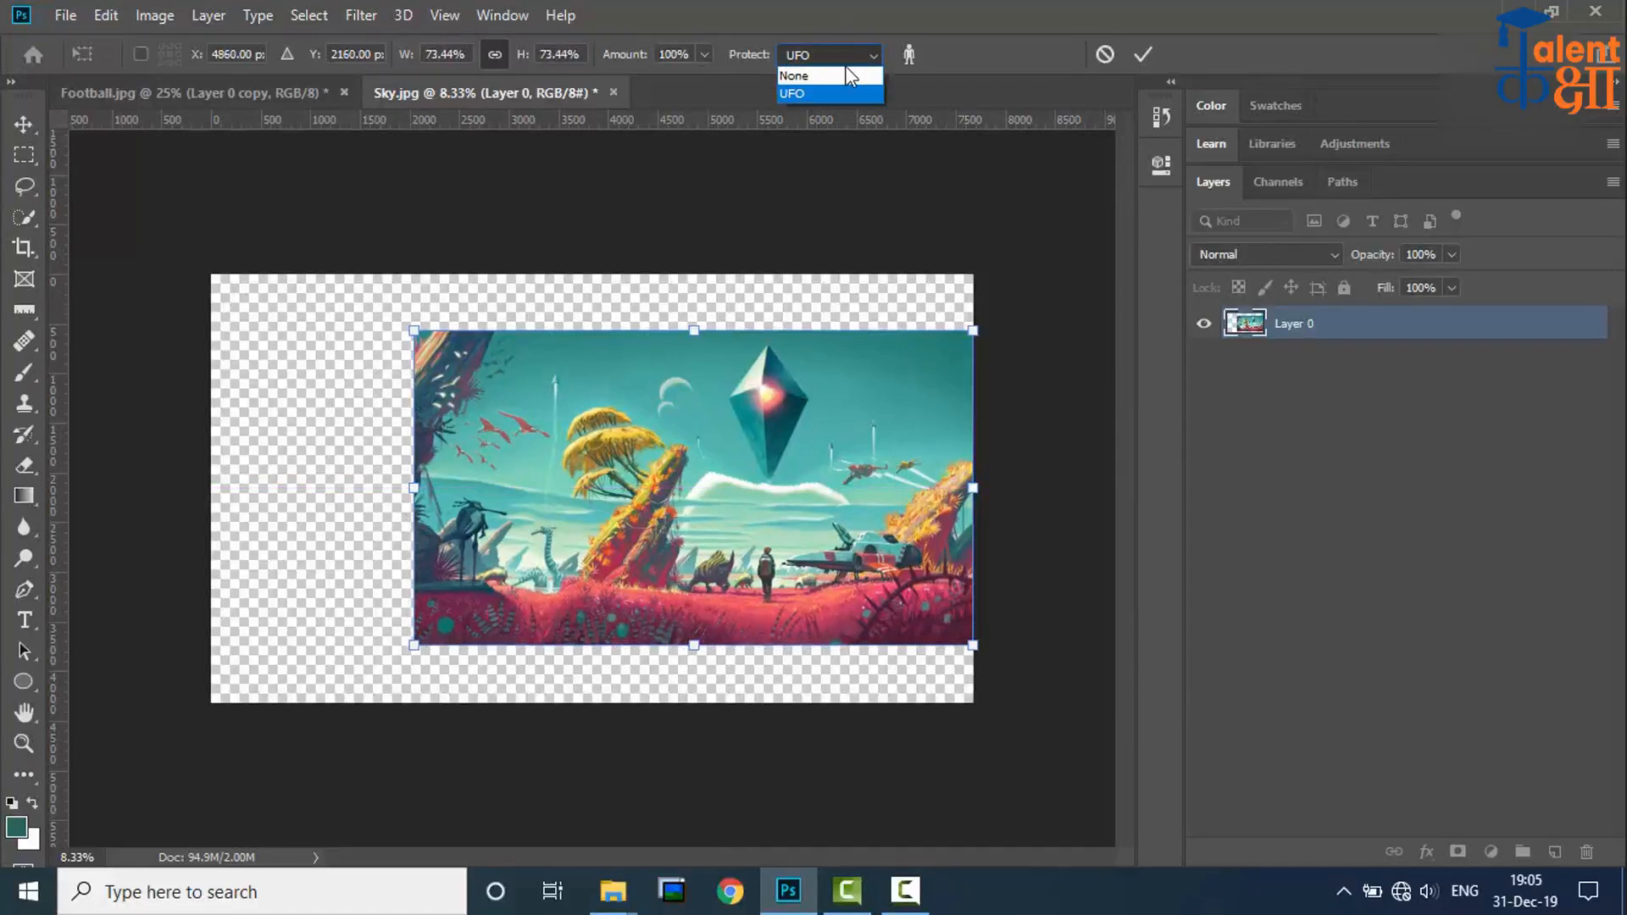
click(843, 75)
drag(415, 489, 219, 490)
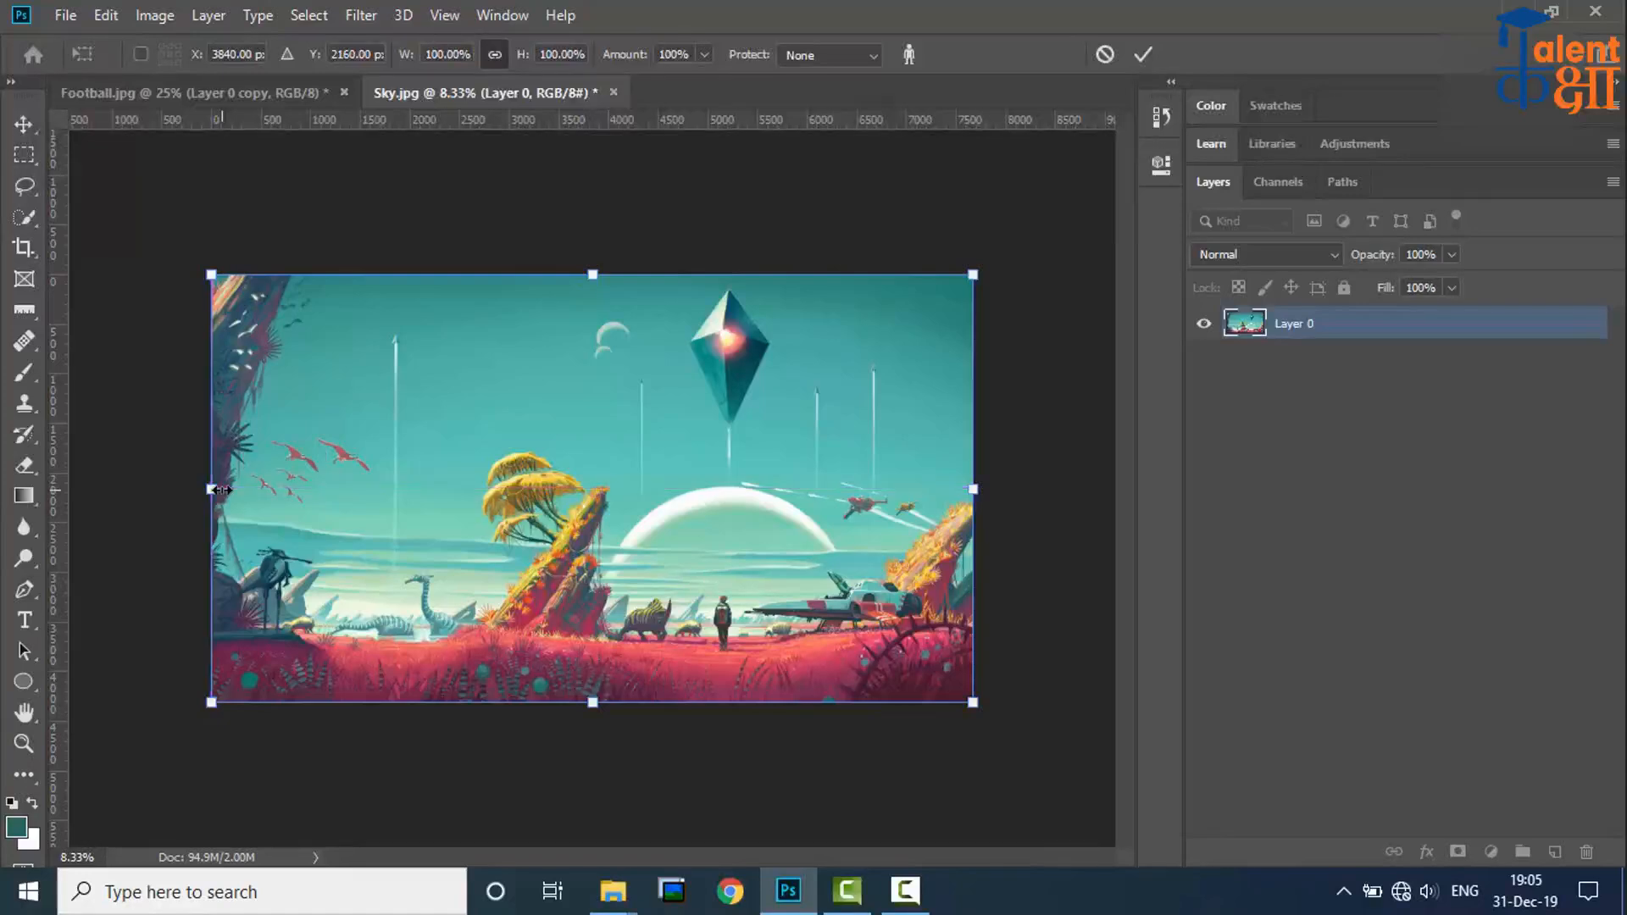
click(1142, 54)
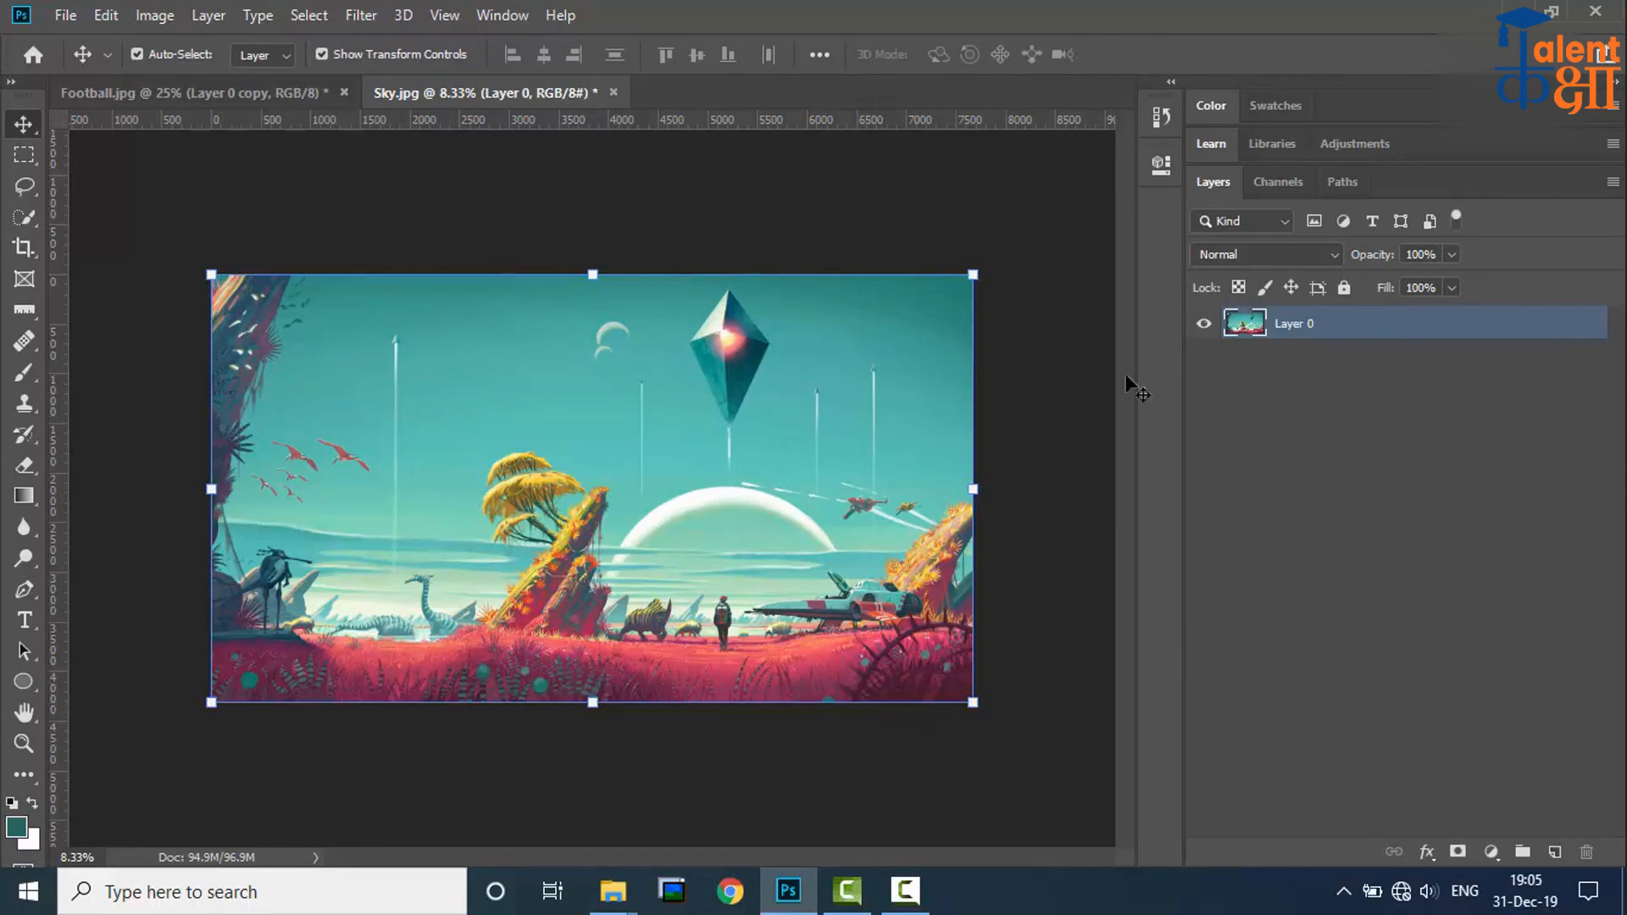
click(1073, 415)
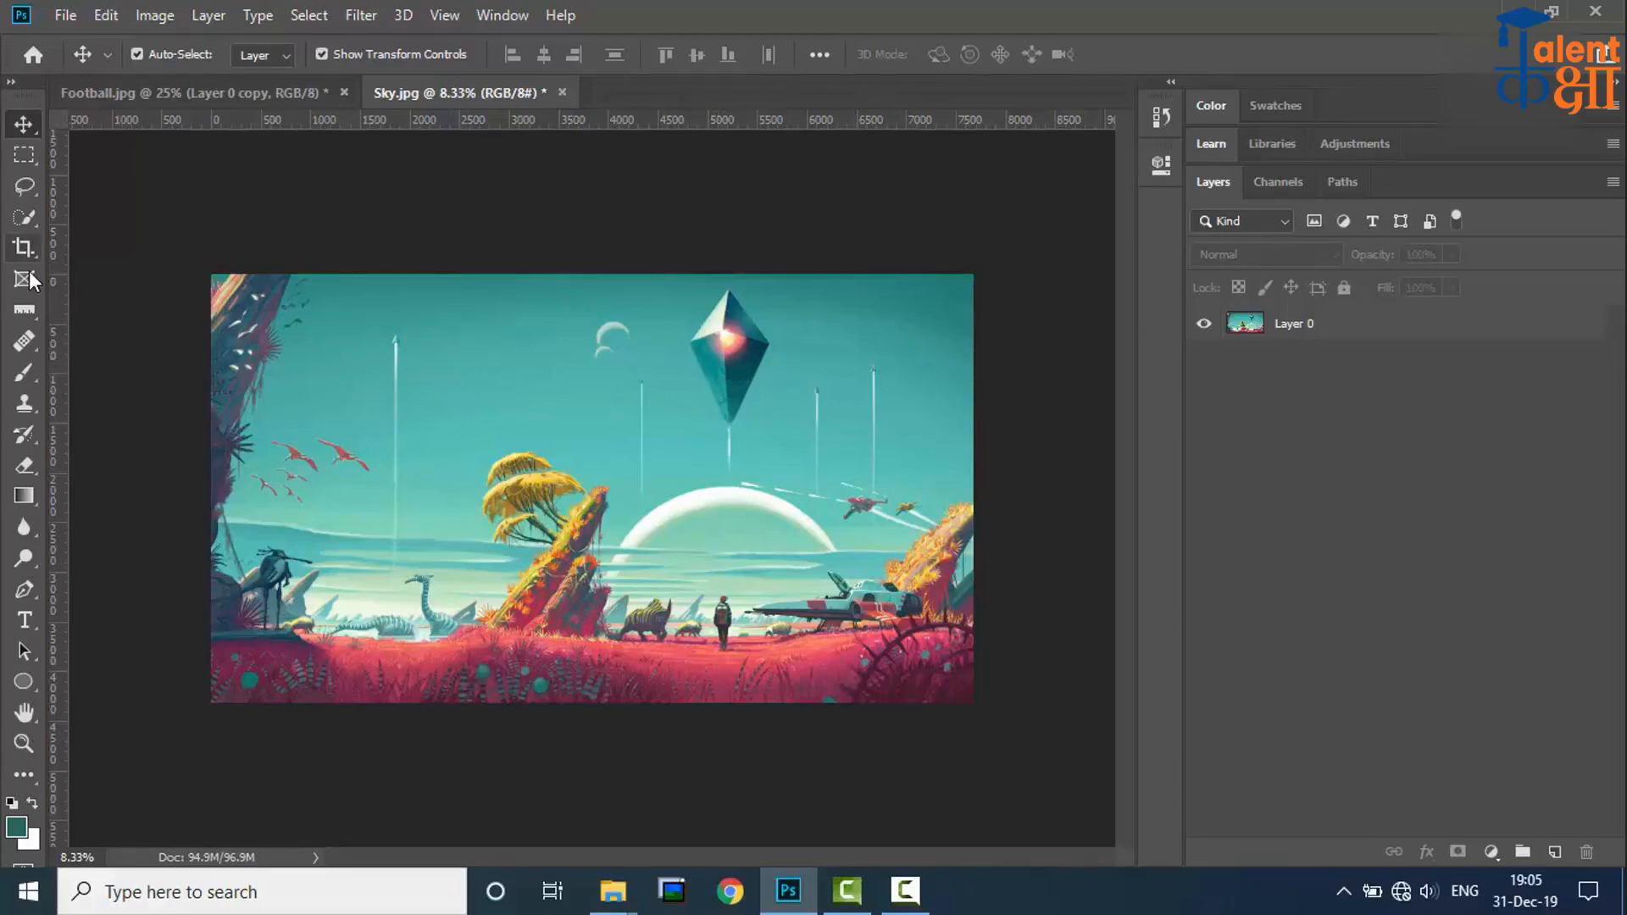
Step: Outline the floating diamond-shaped craft with the Content-Aware Move Tool in Move mode
click(24, 343)
right_click(26, 344)
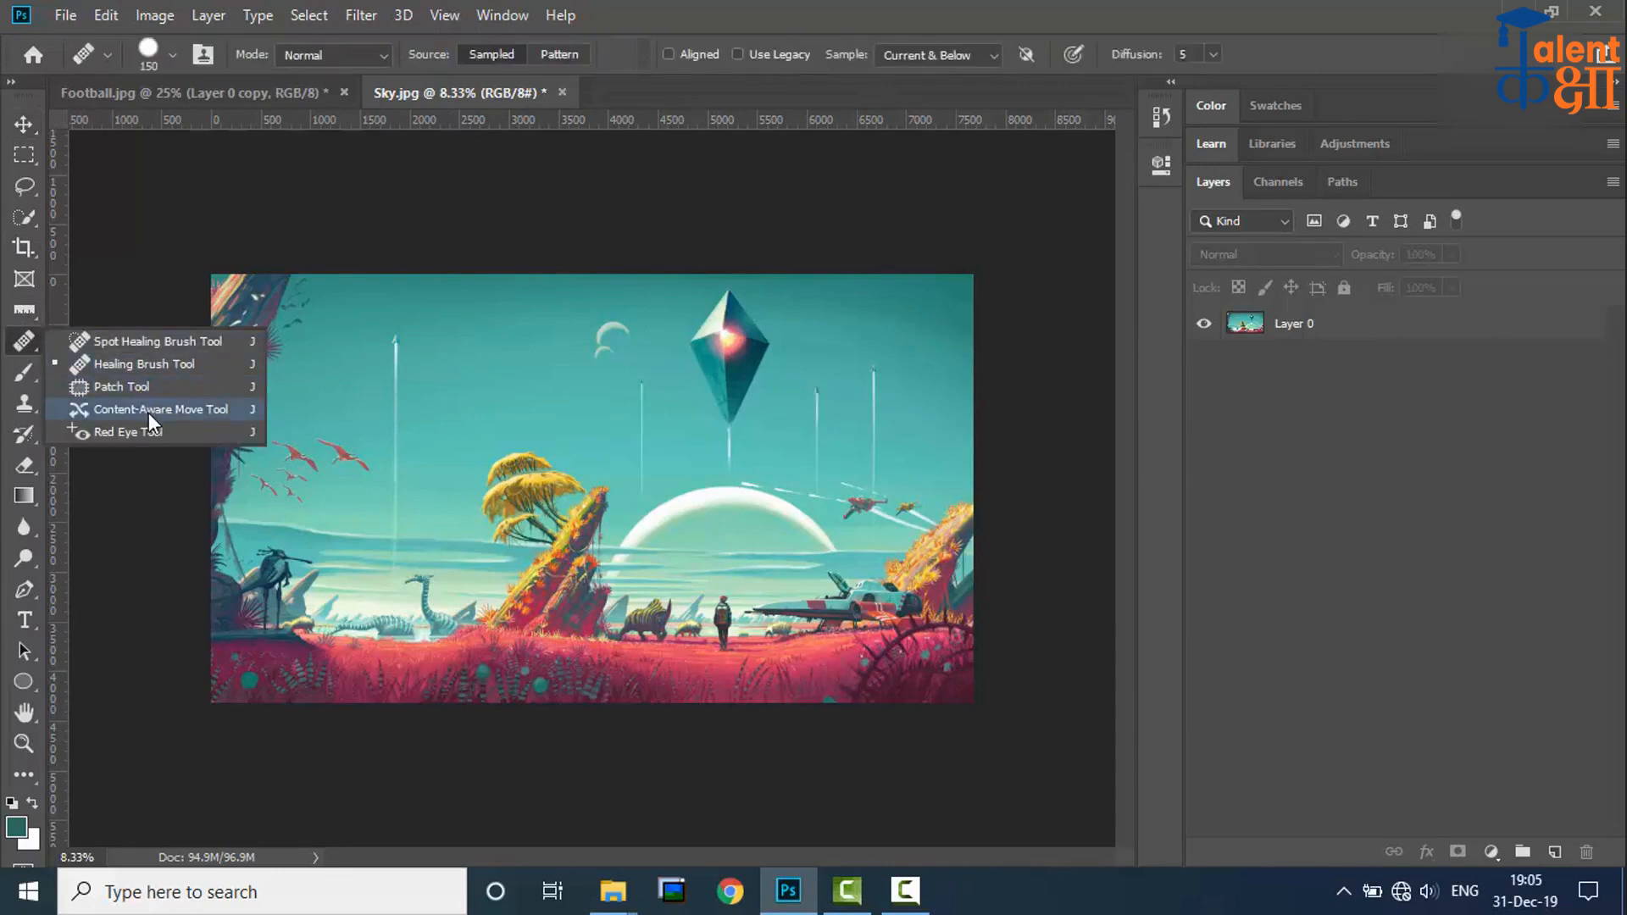
click(175, 410)
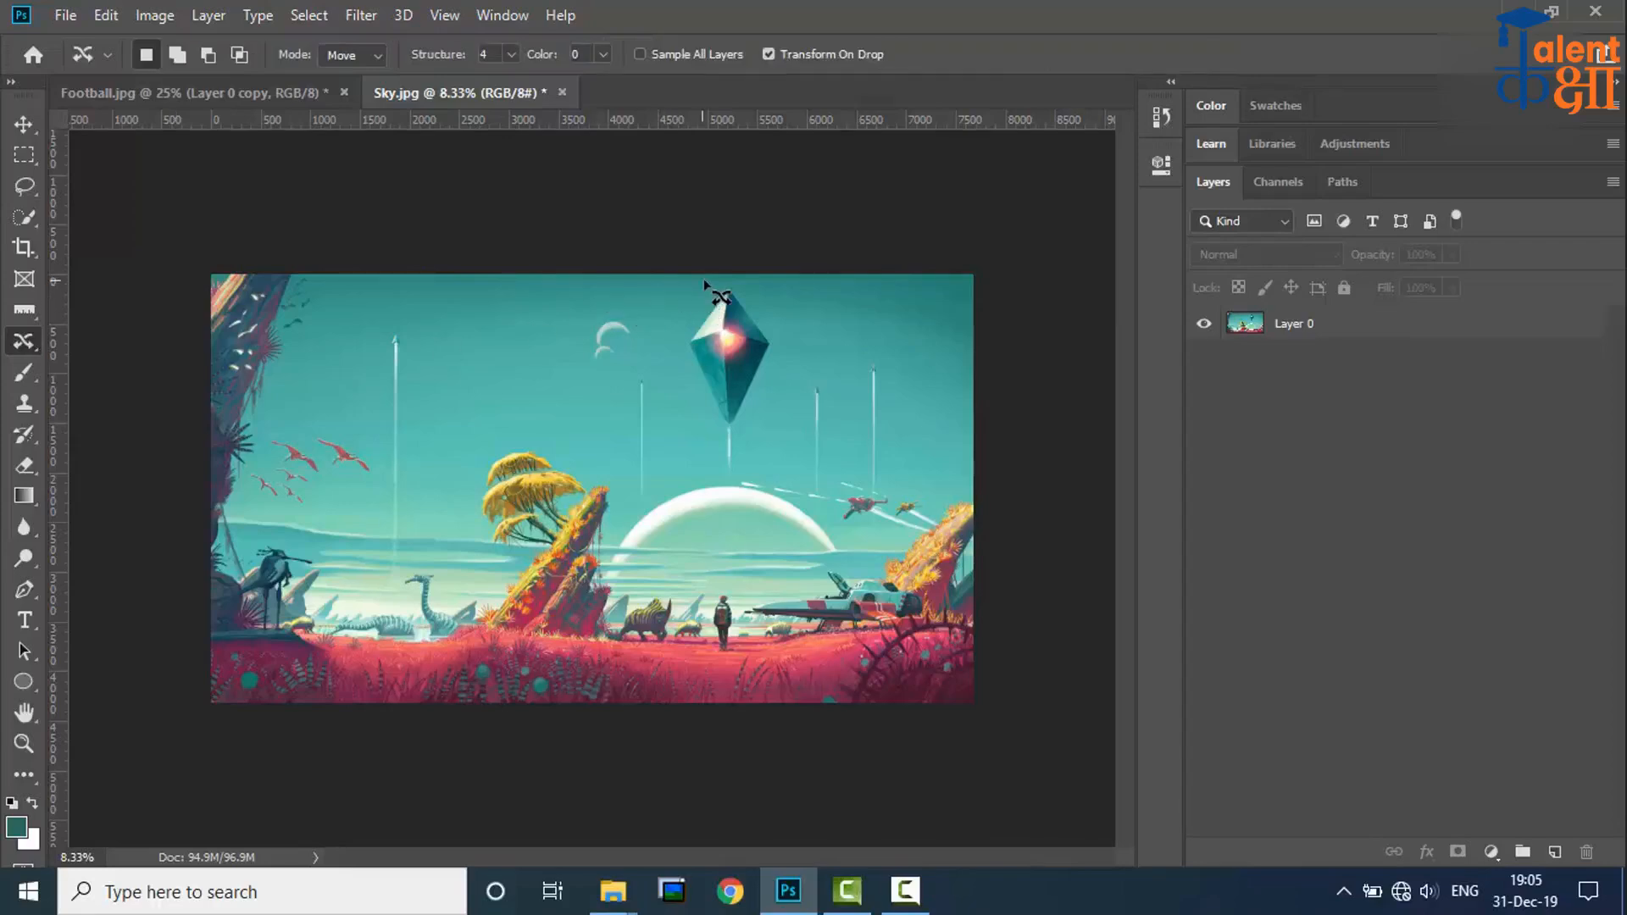
mouse_move(679, 322)
mouse_down()
mouse_move(702, 426)
mouse_move(751, 424)
mouse_move(797, 391)
mouse_move(805, 343)
mouse_move(745, 283)
mouse_move(695, 291)
mouse_up()
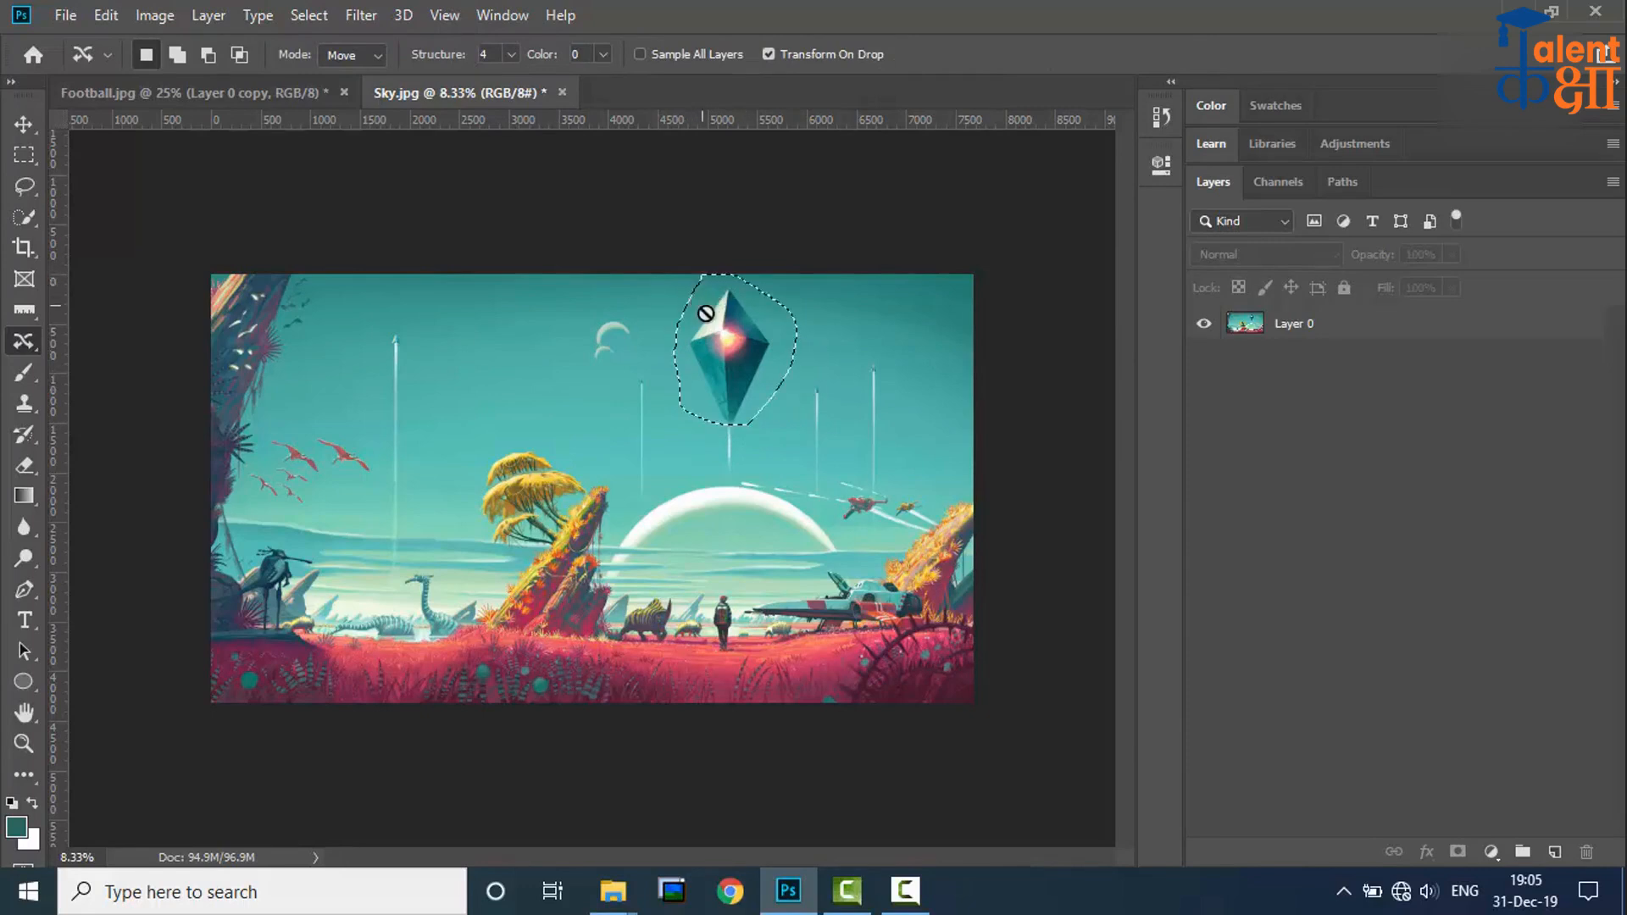
Step: On Layer 0, move the outlined craft to the upper-left sky above the tall white trail and shrink it to about half size
click(1334, 337)
drag(735, 347, 484, 370)
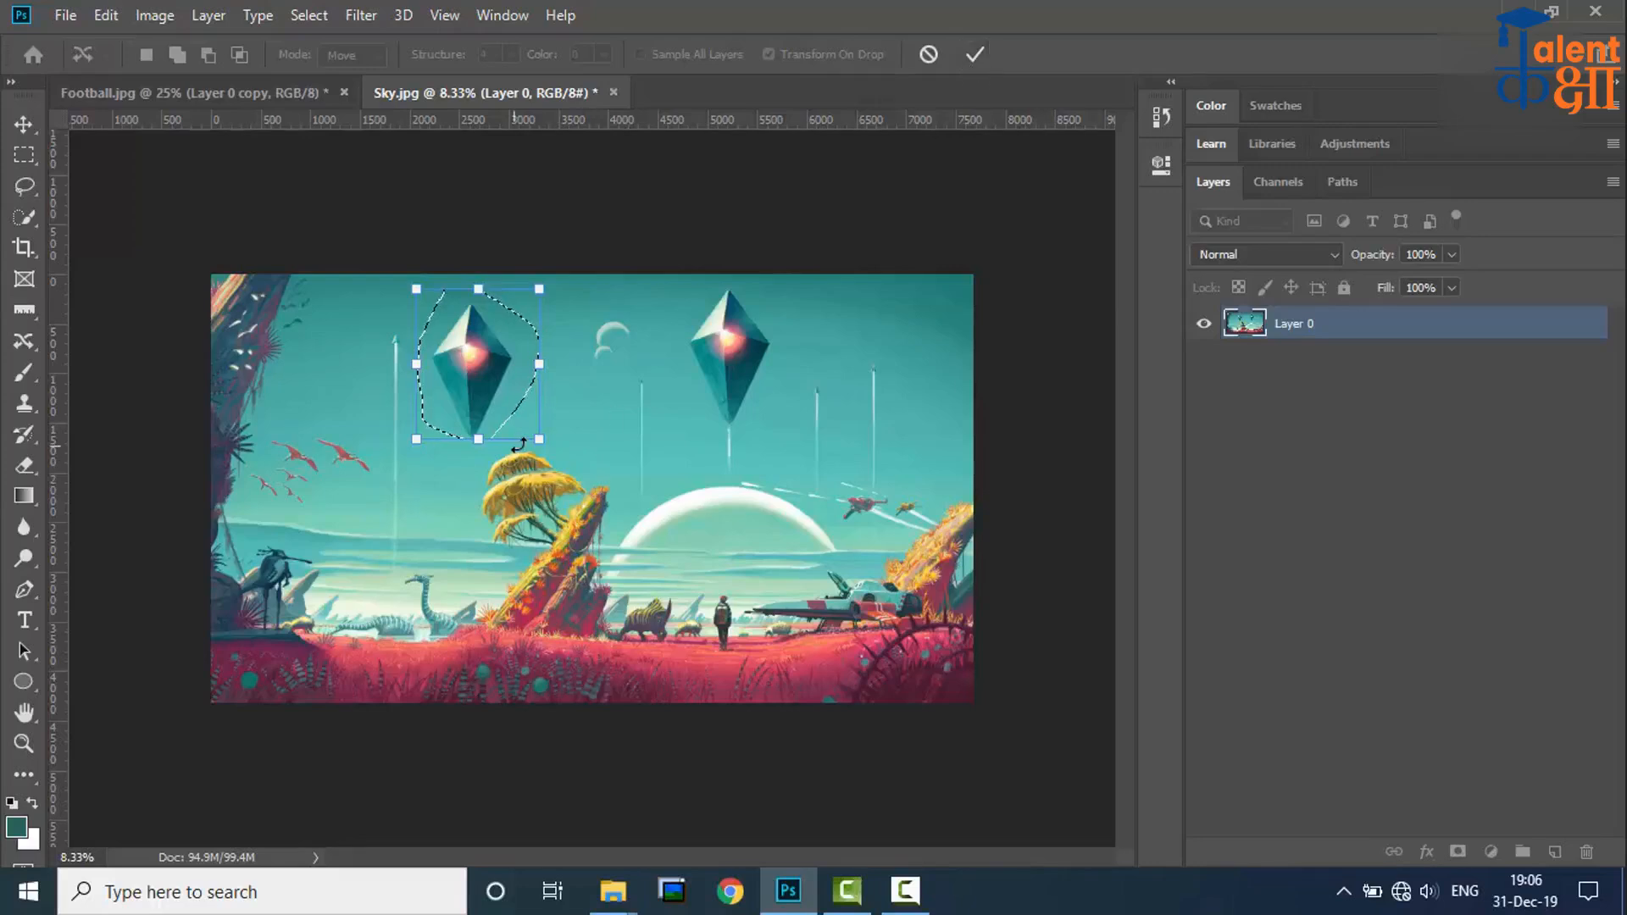
drag(540, 439, 424, 340)
click(975, 54)
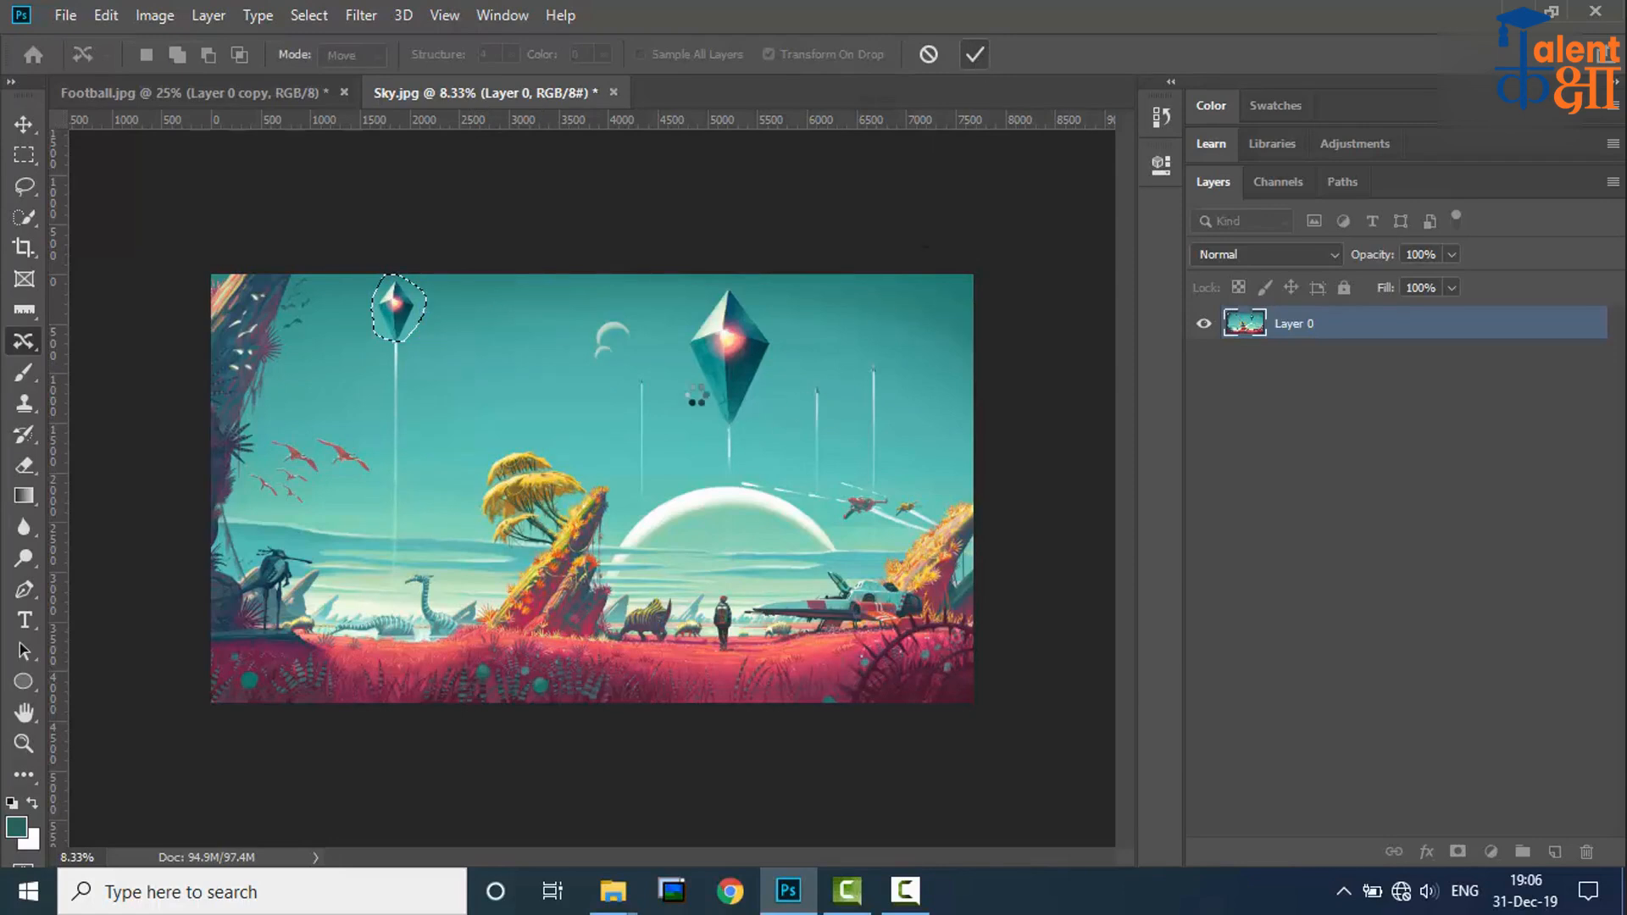